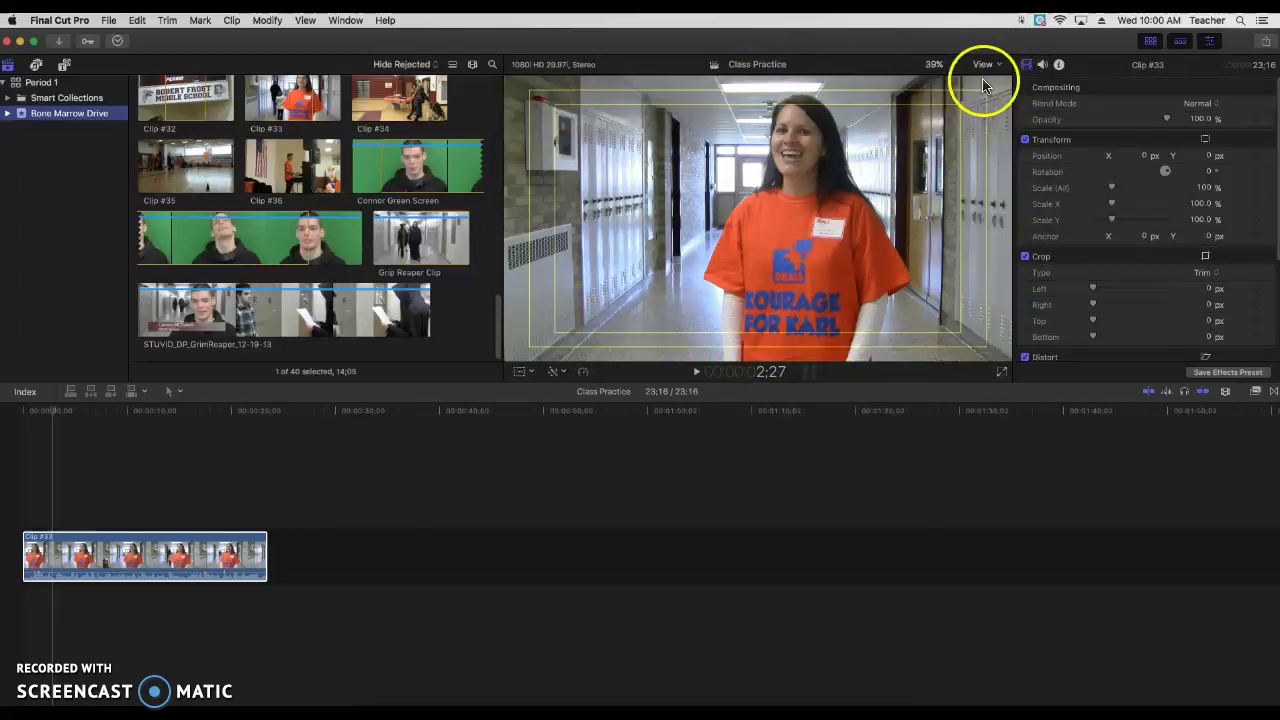
Step: Show title- and action-safe guides over the hallway clip and dismiss the viewer display menu
click(997, 66)
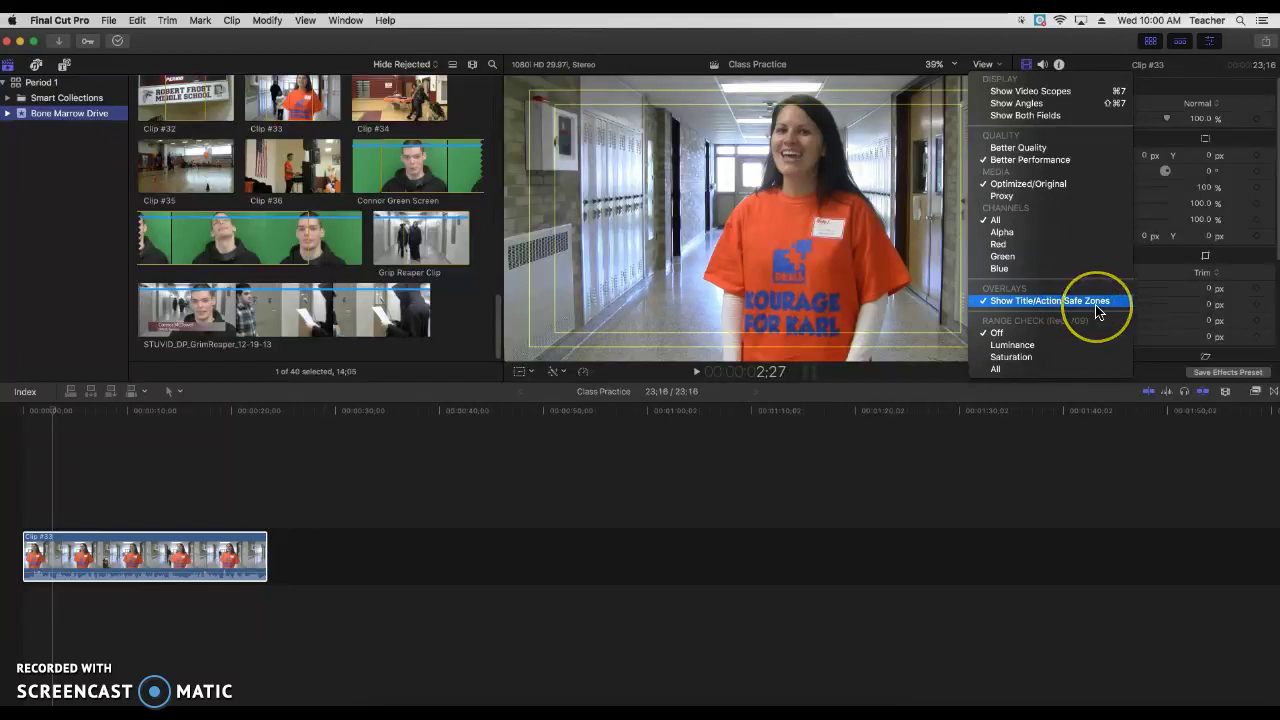
click(586, 92)
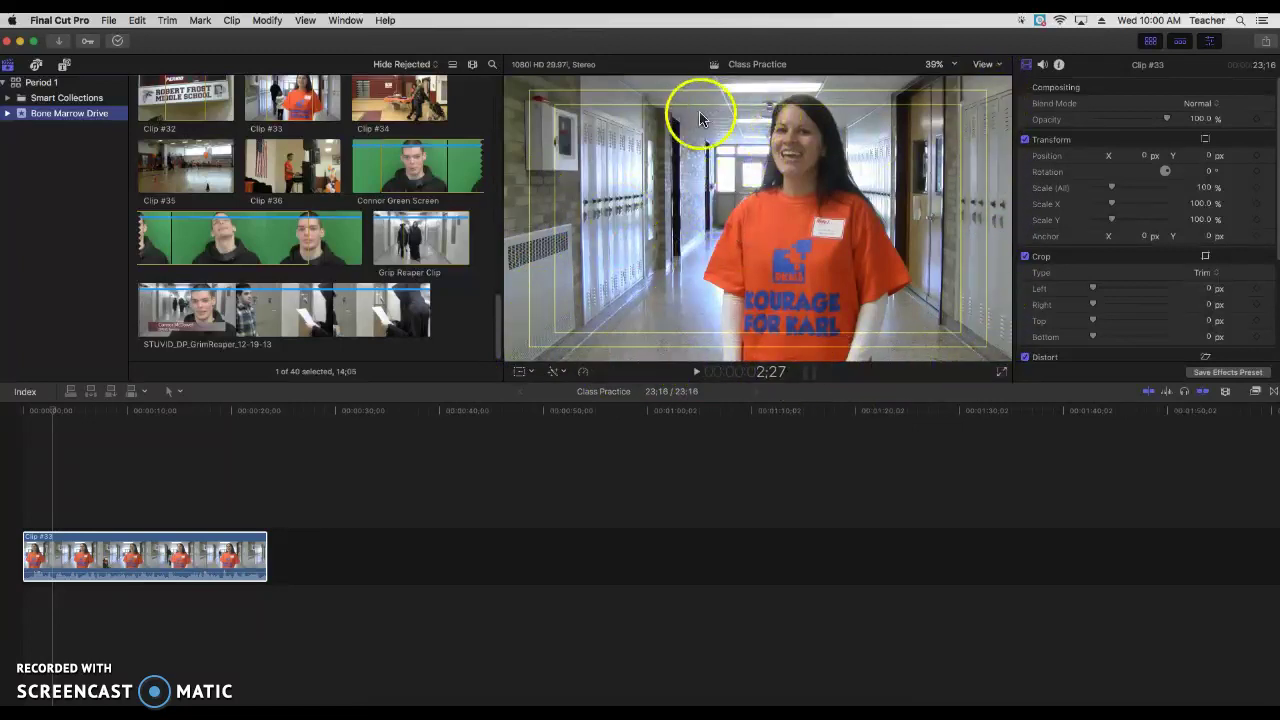
click(552, 330)
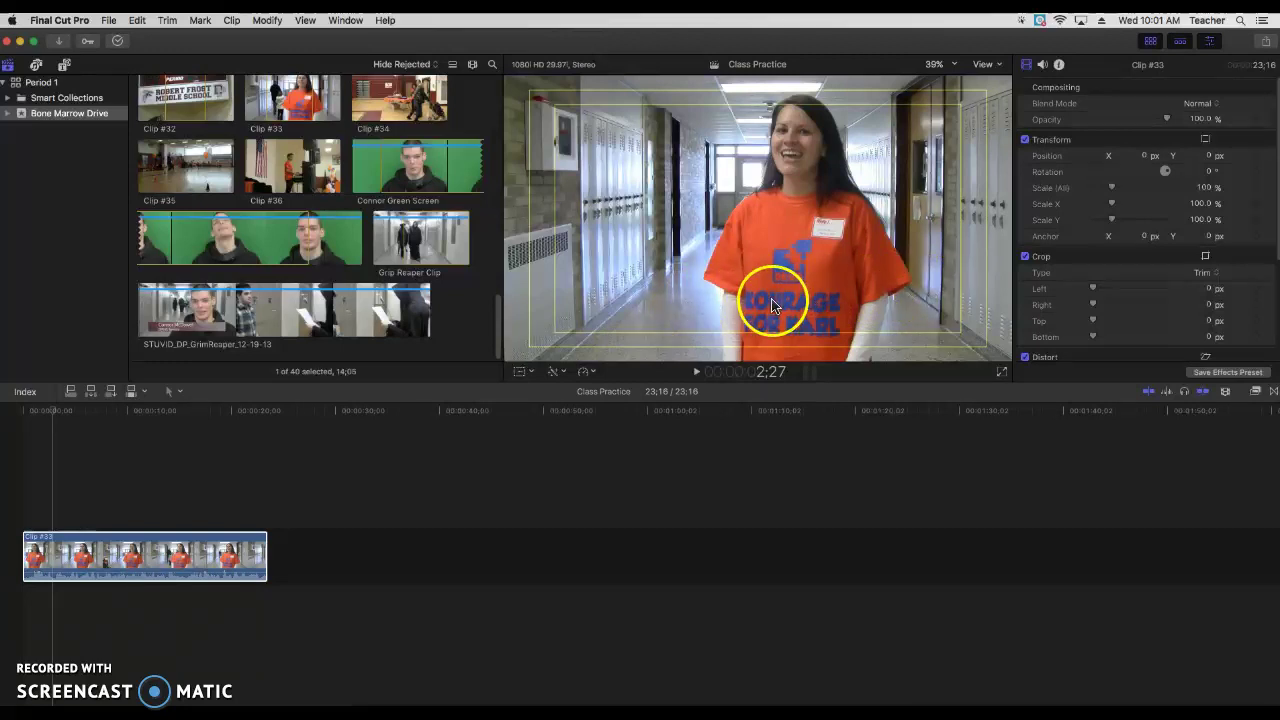
Step: Find and preview the Shapes generator under Generators > Elements
click(63, 66)
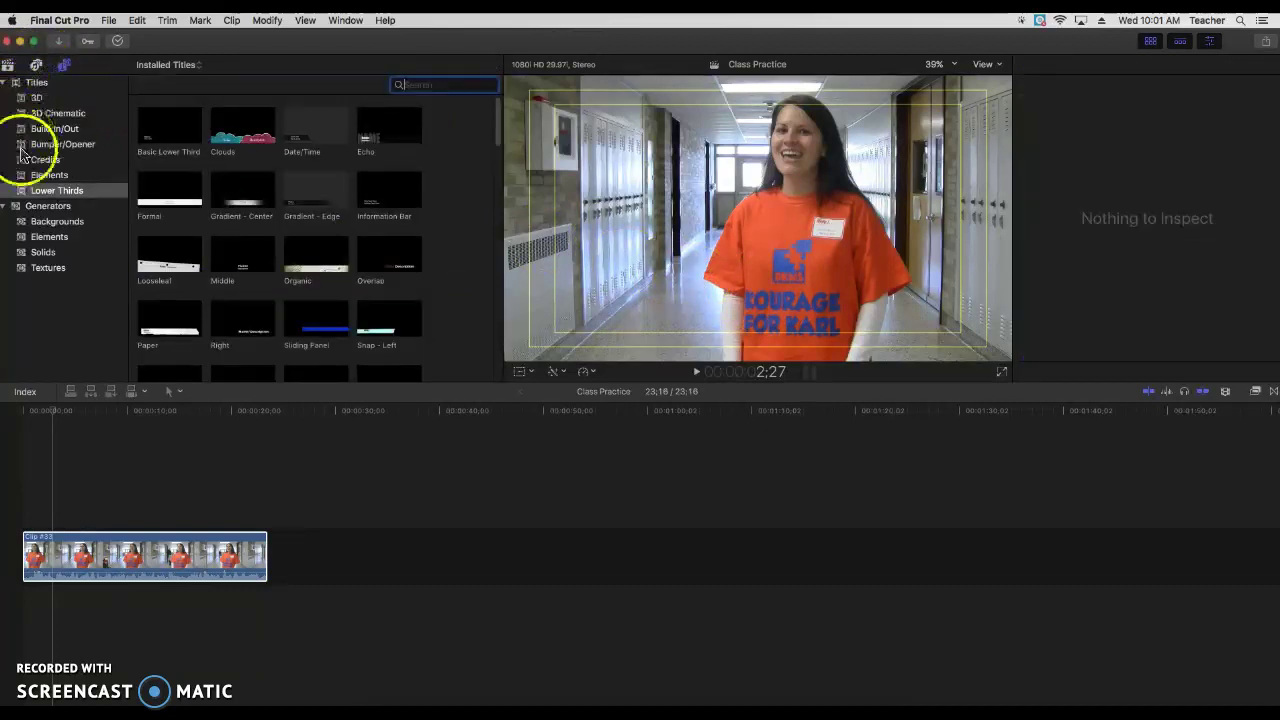
click(47, 207)
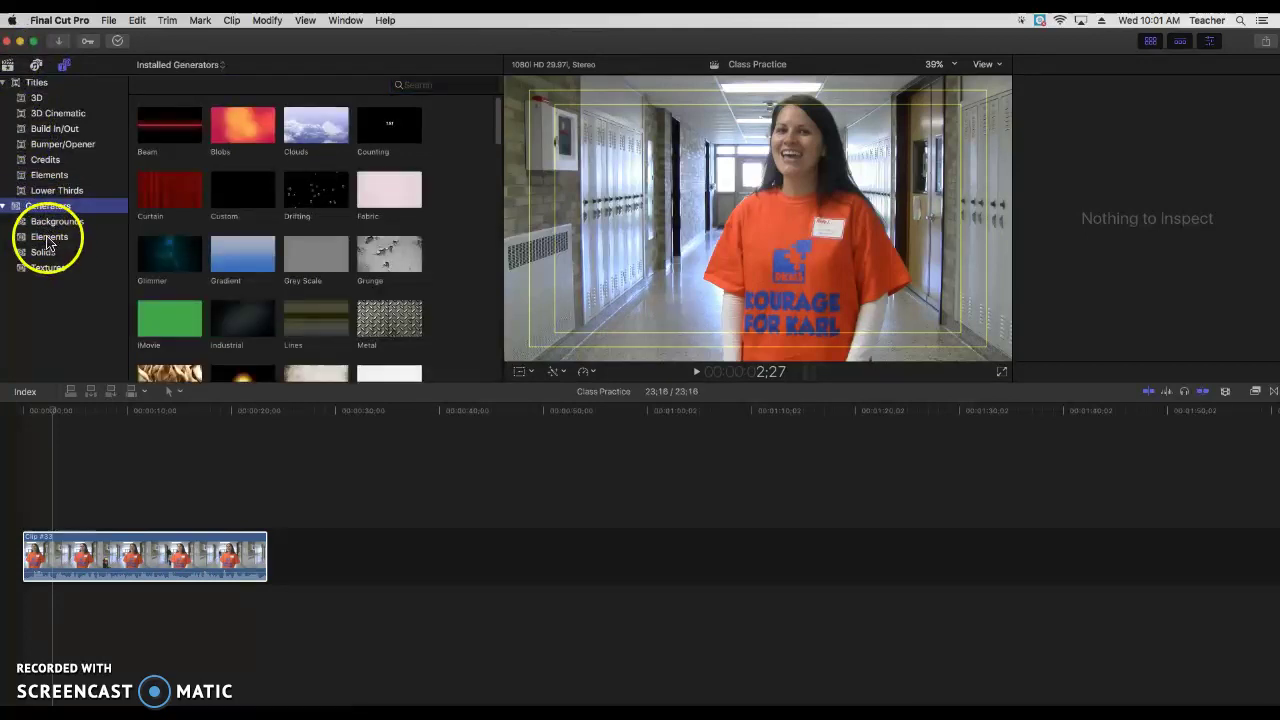
click(48, 238)
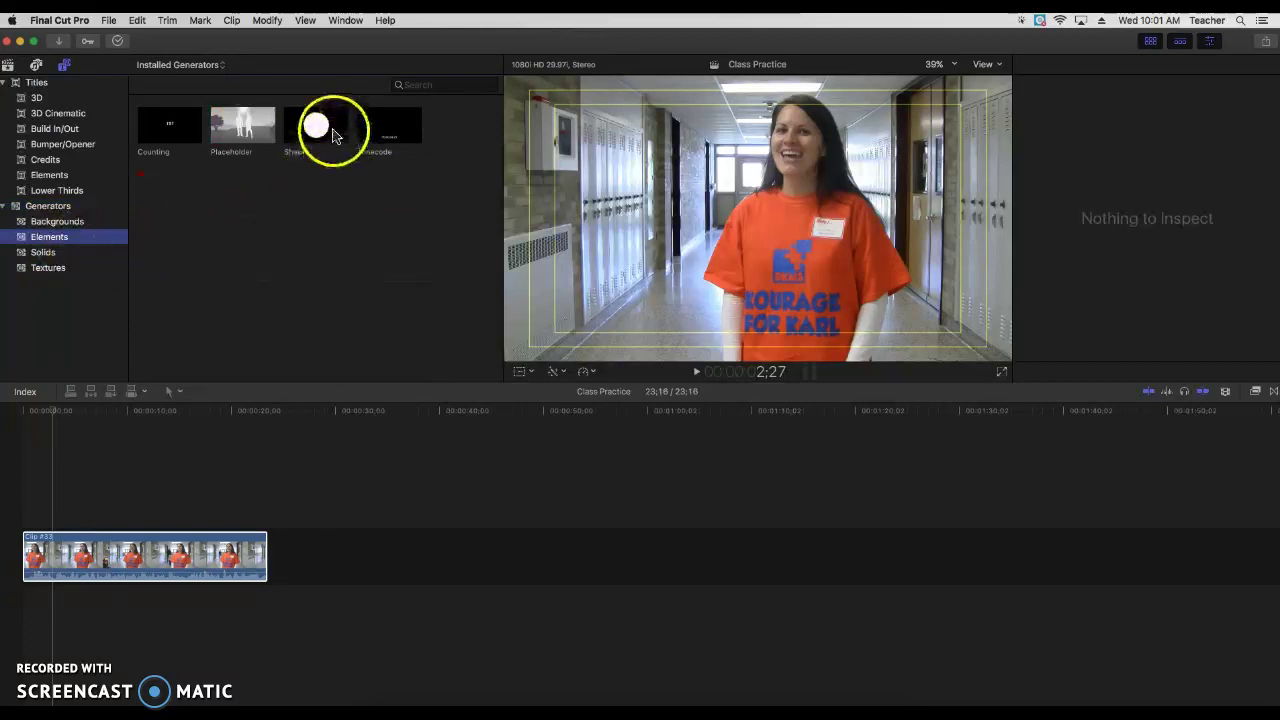
click(316, 126)
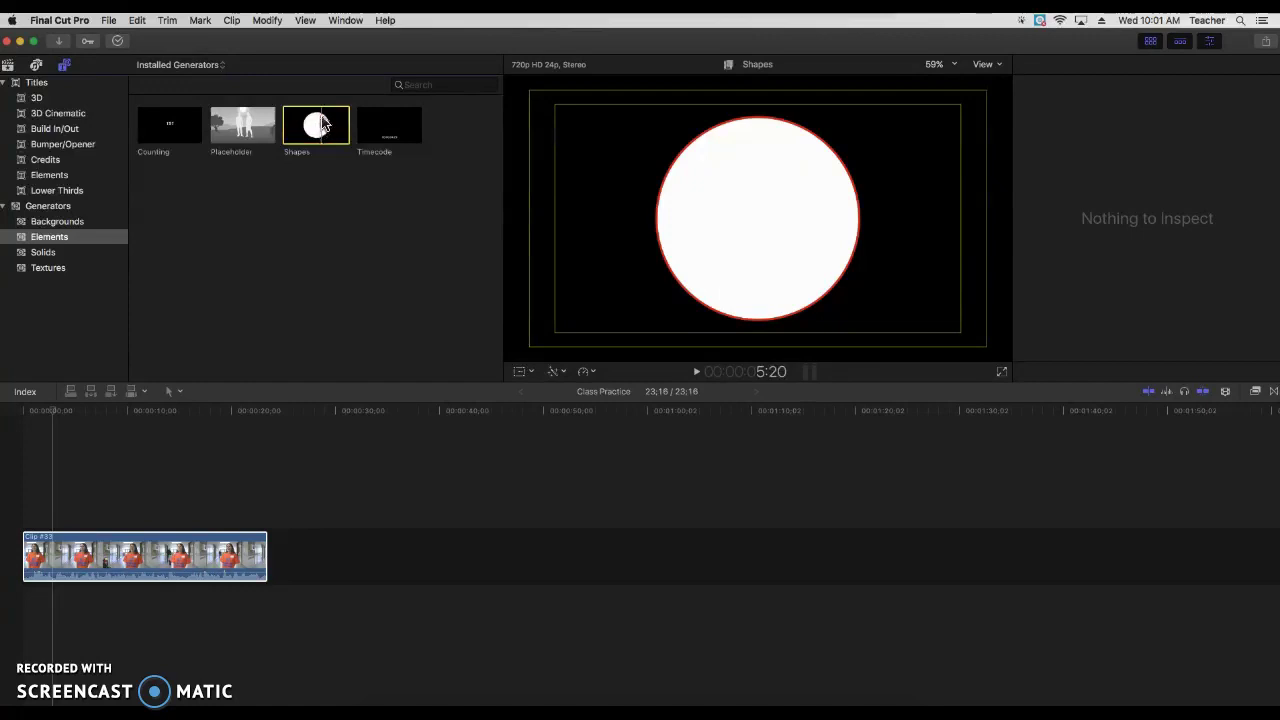
click(200, 271)
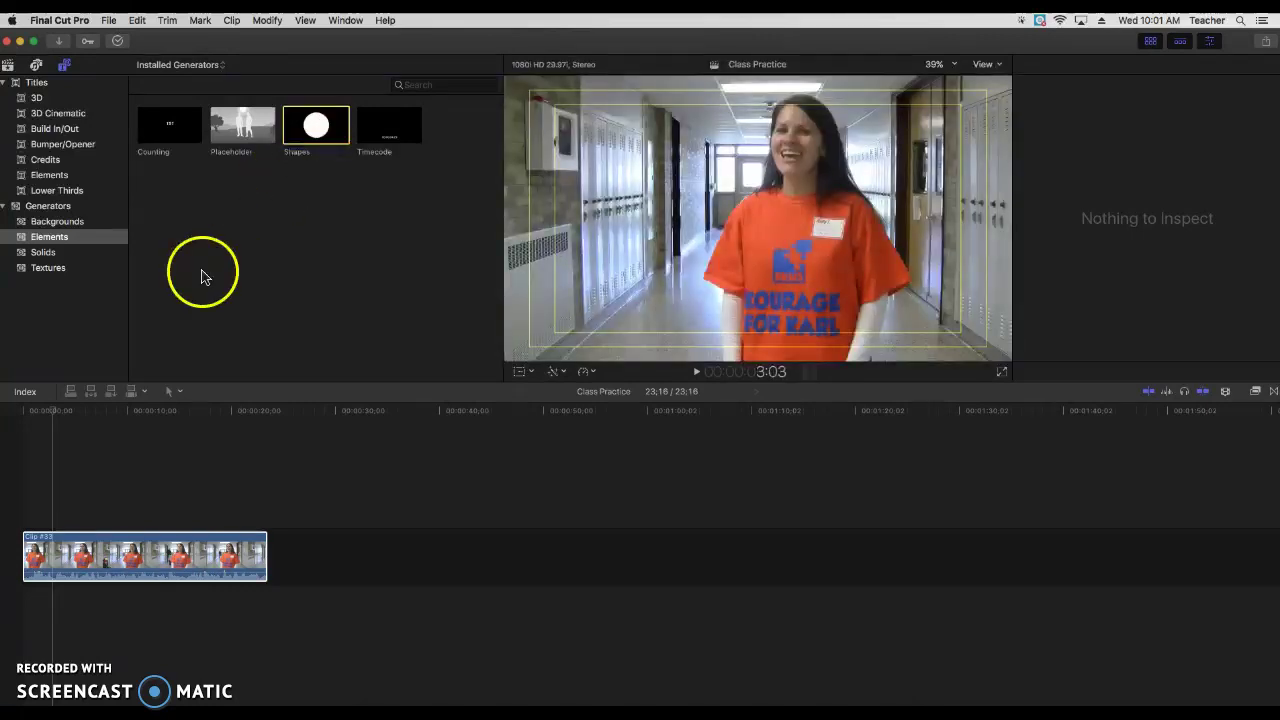
Step: Place the Shapes generator on the timeline above Clip #33 near its start
click(55, 412)
drag(55, 413, 51, 413)
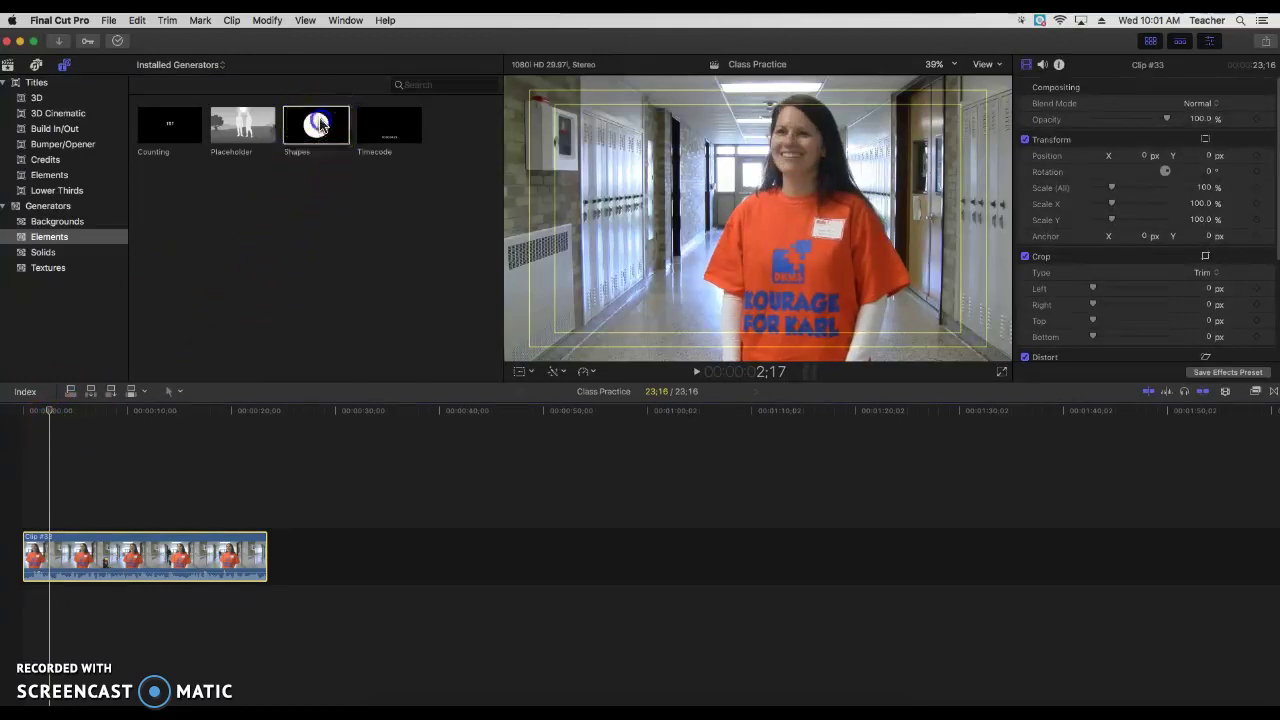
drag(318, 124, 55, 505)
Step: Change the Shapes clip duration to 4:00 and move the playhead over it
click(84, 500)
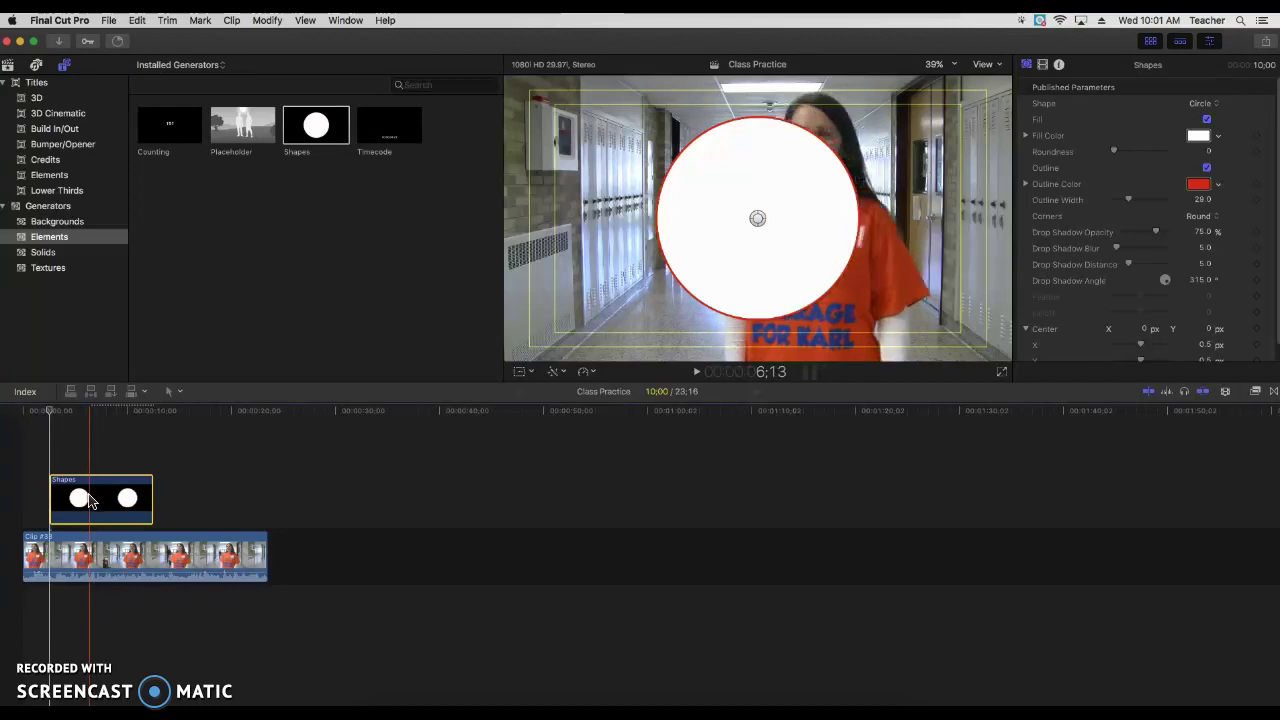
right_click(91, 499)
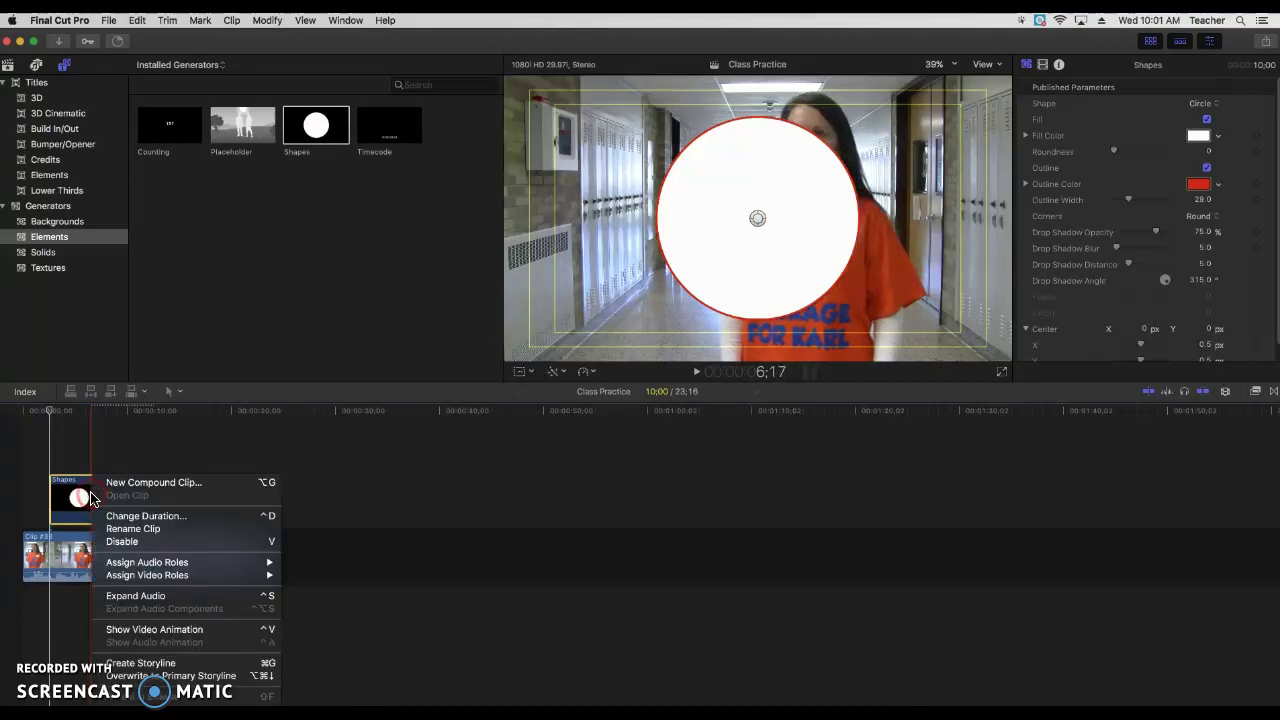
click(128, 518)
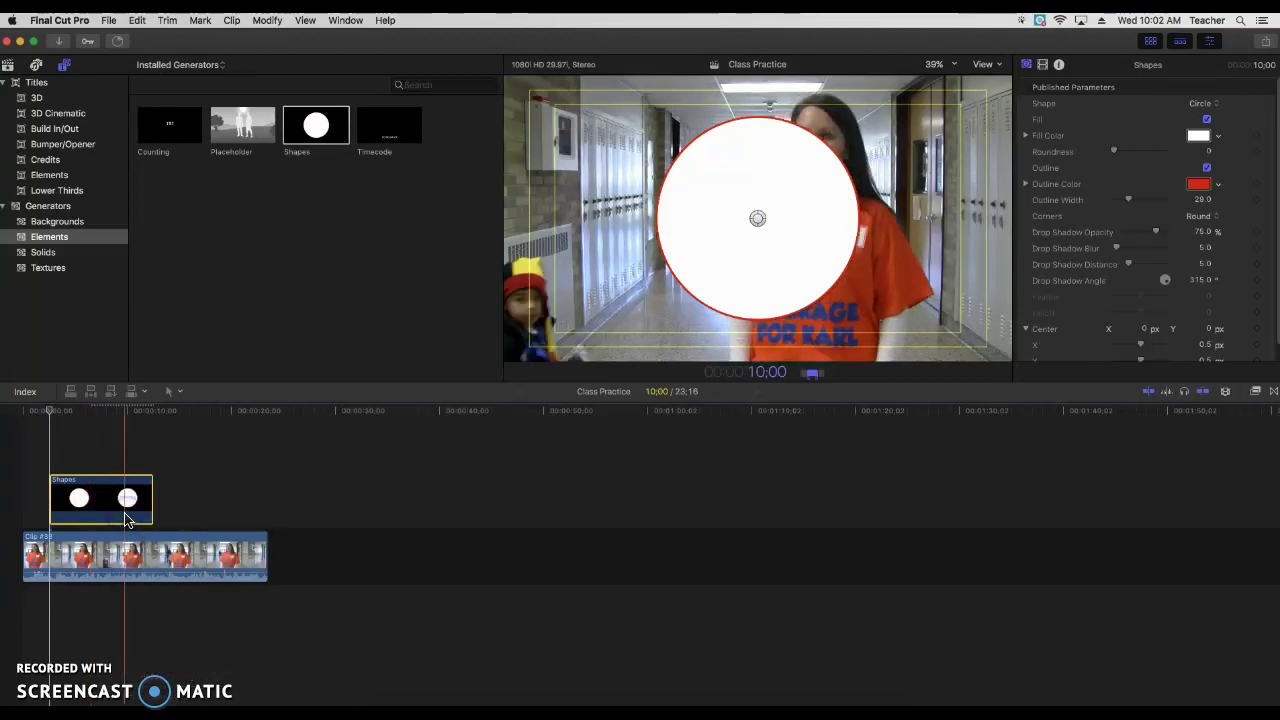
text(04)
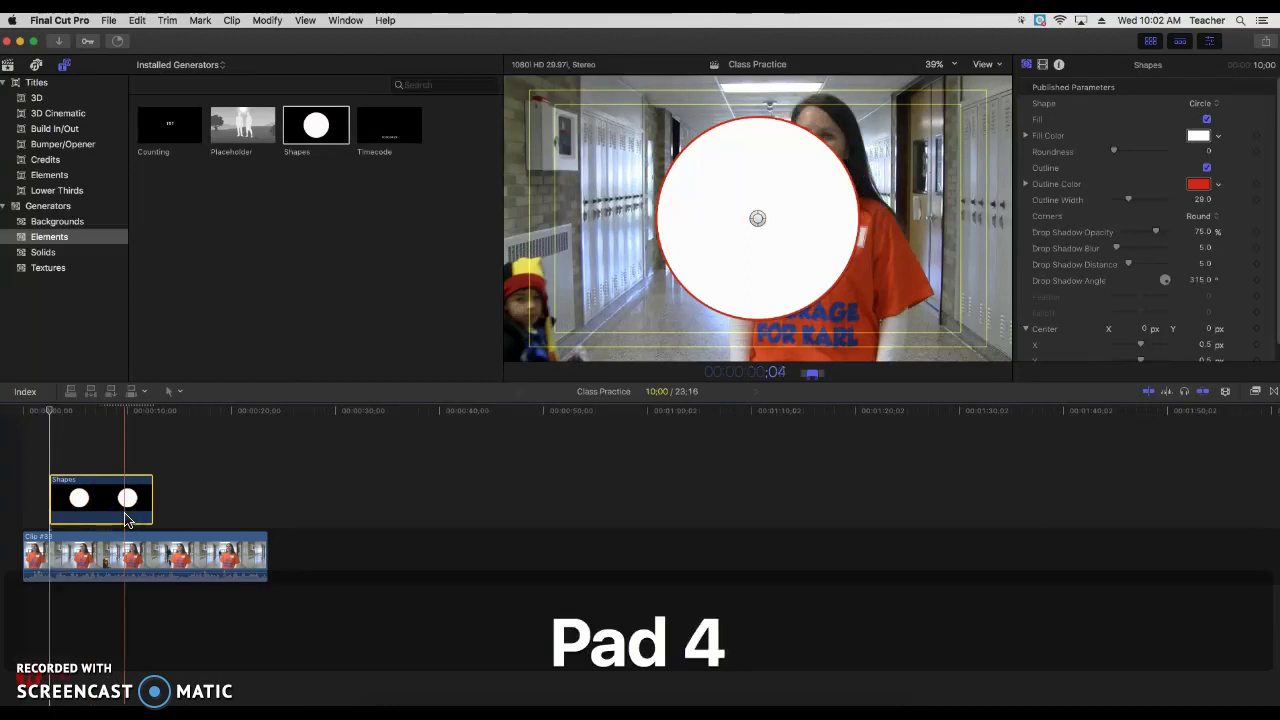
text(:00)
key(Return)
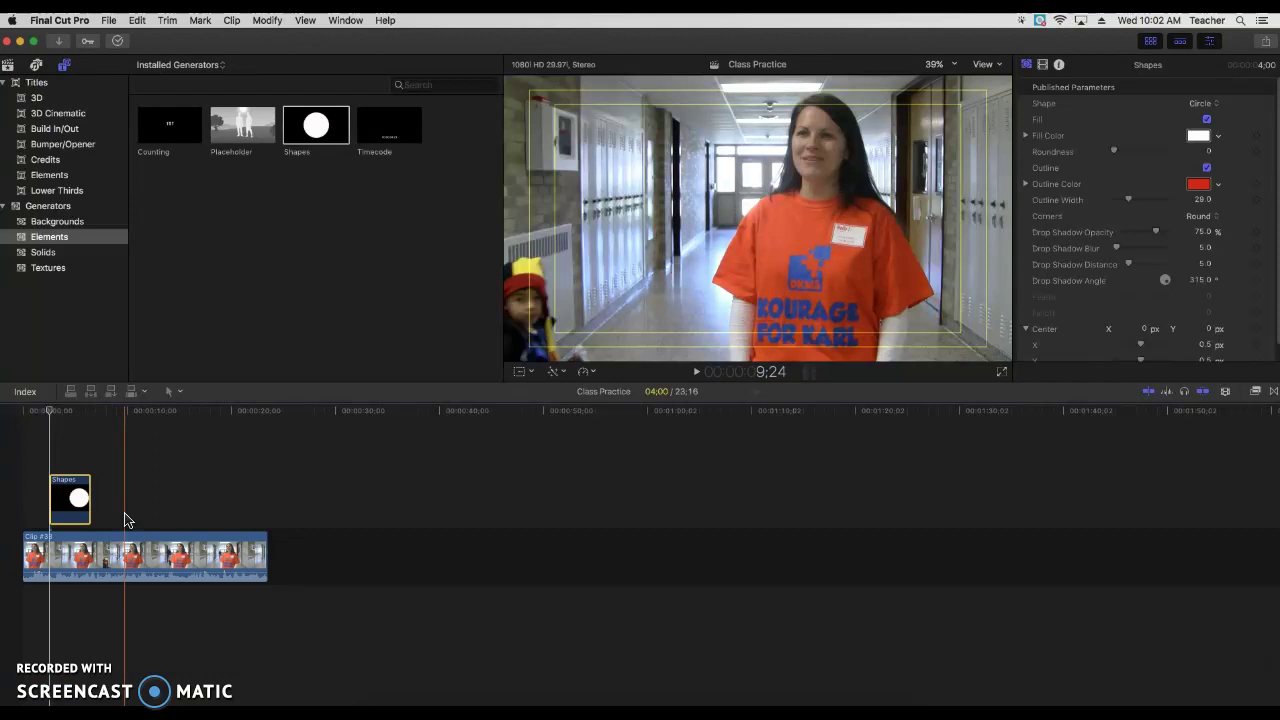
drag(125, 519, 73, 418)
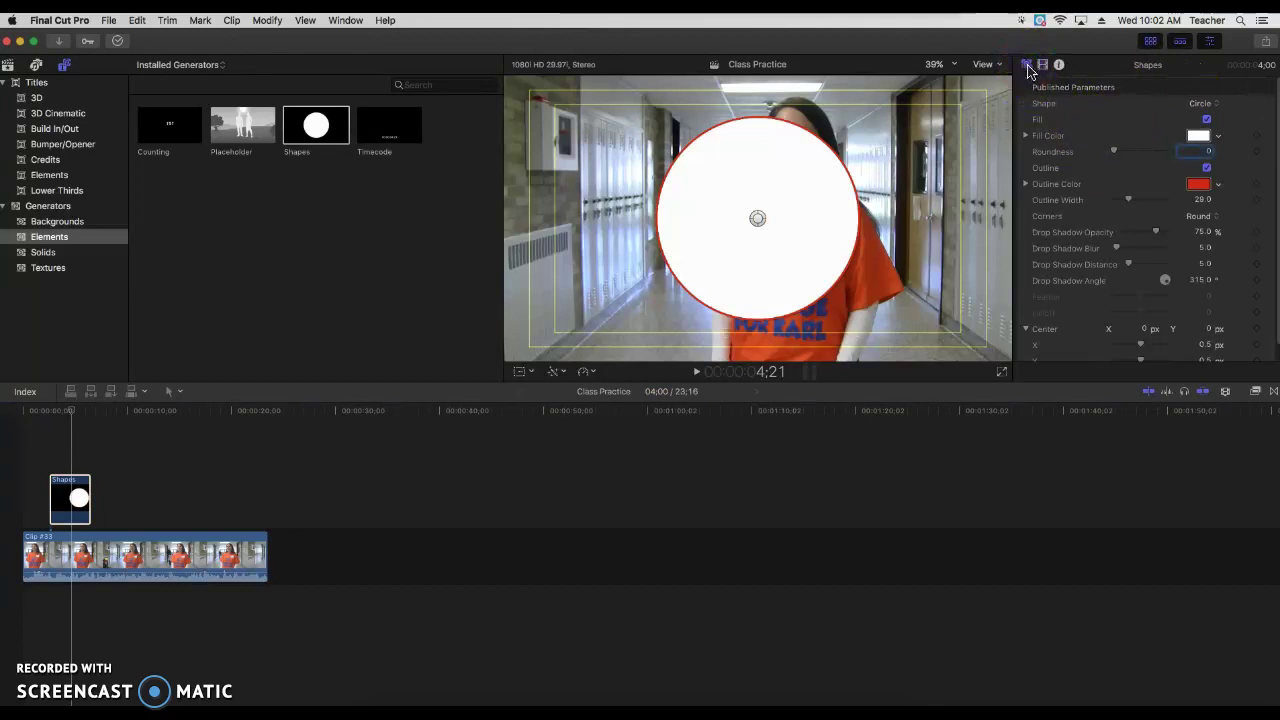
Step: Change the shape to a Rectangle with a Maroon fill
click(1218, 108)
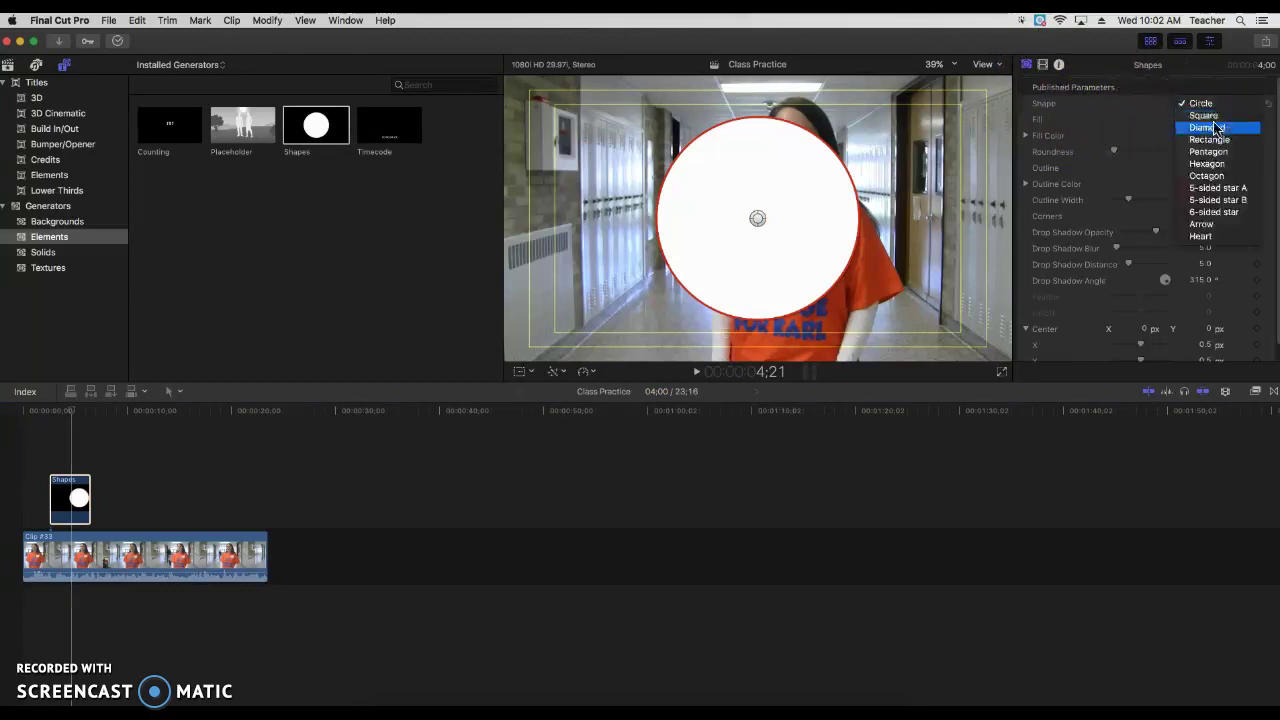
click(1216, 143)
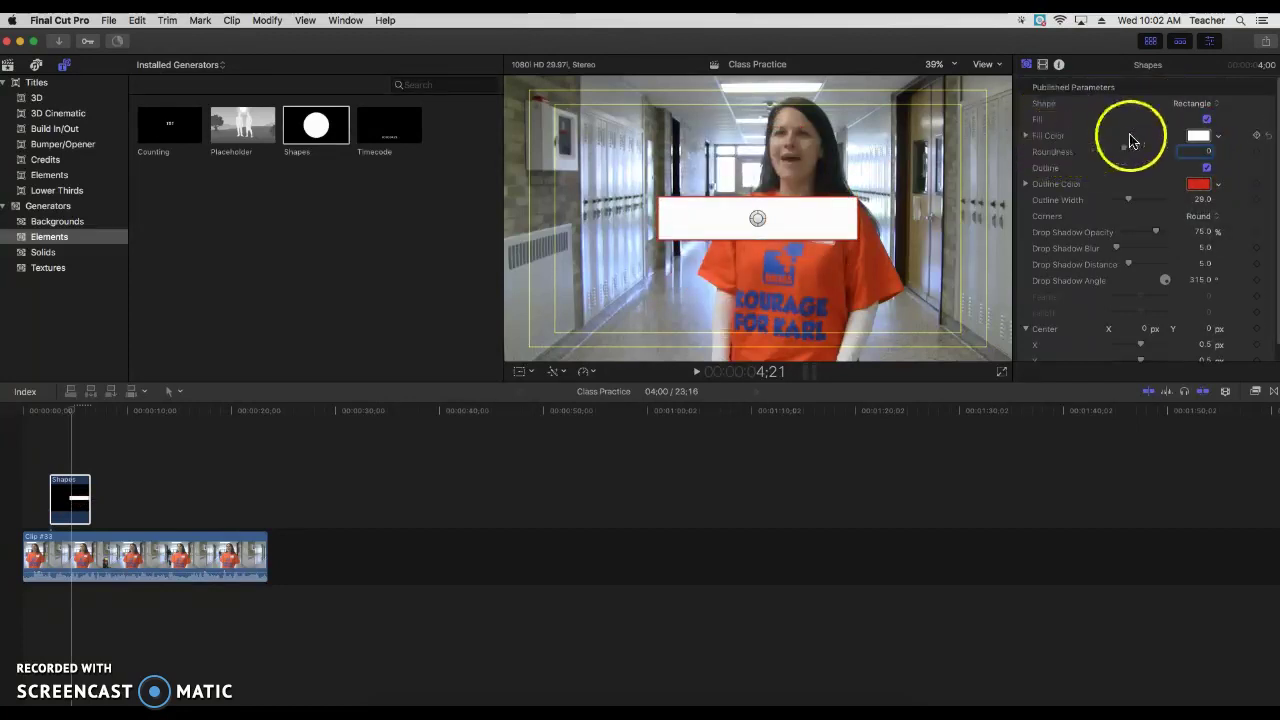
click(1199, 136)
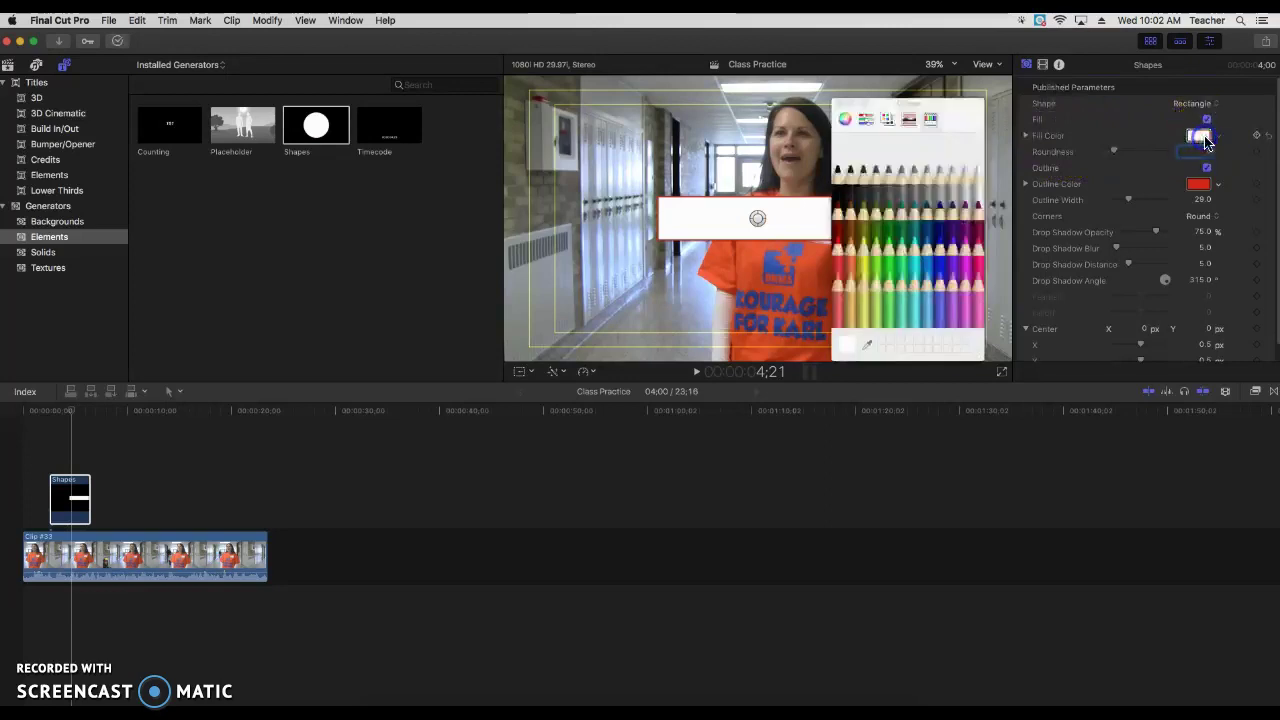
click(978, 220)
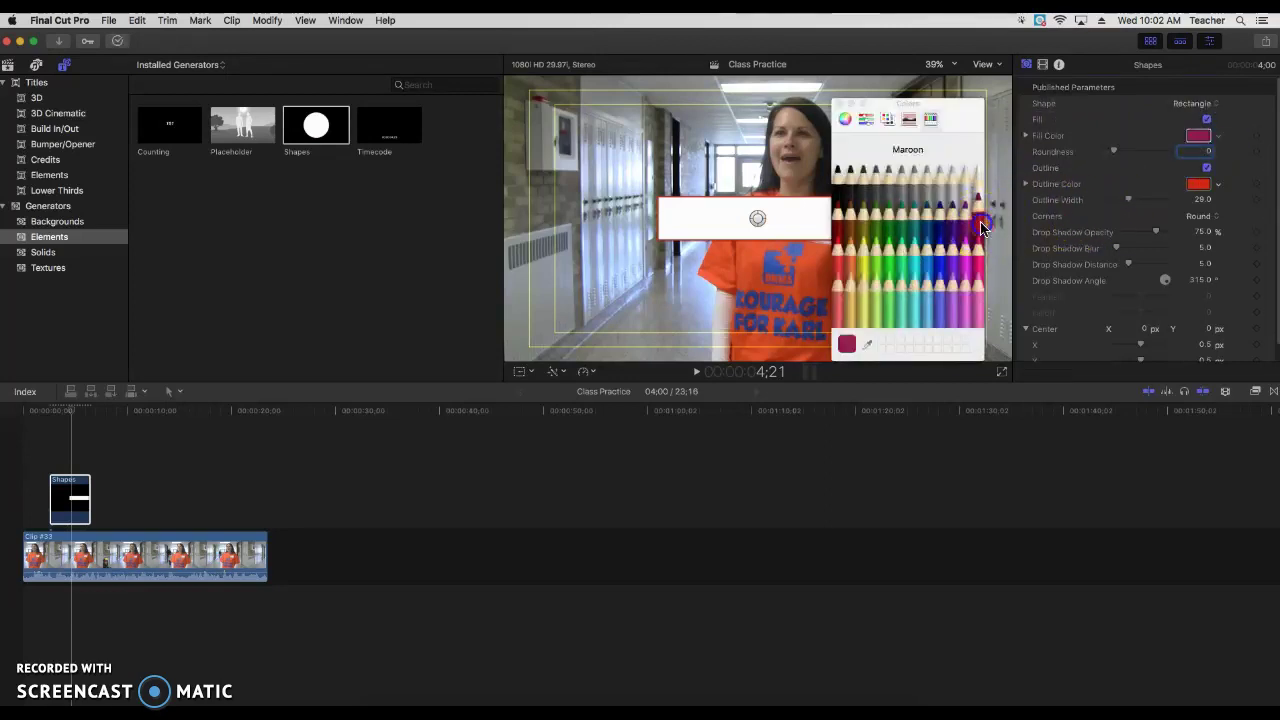
click(840, 104)
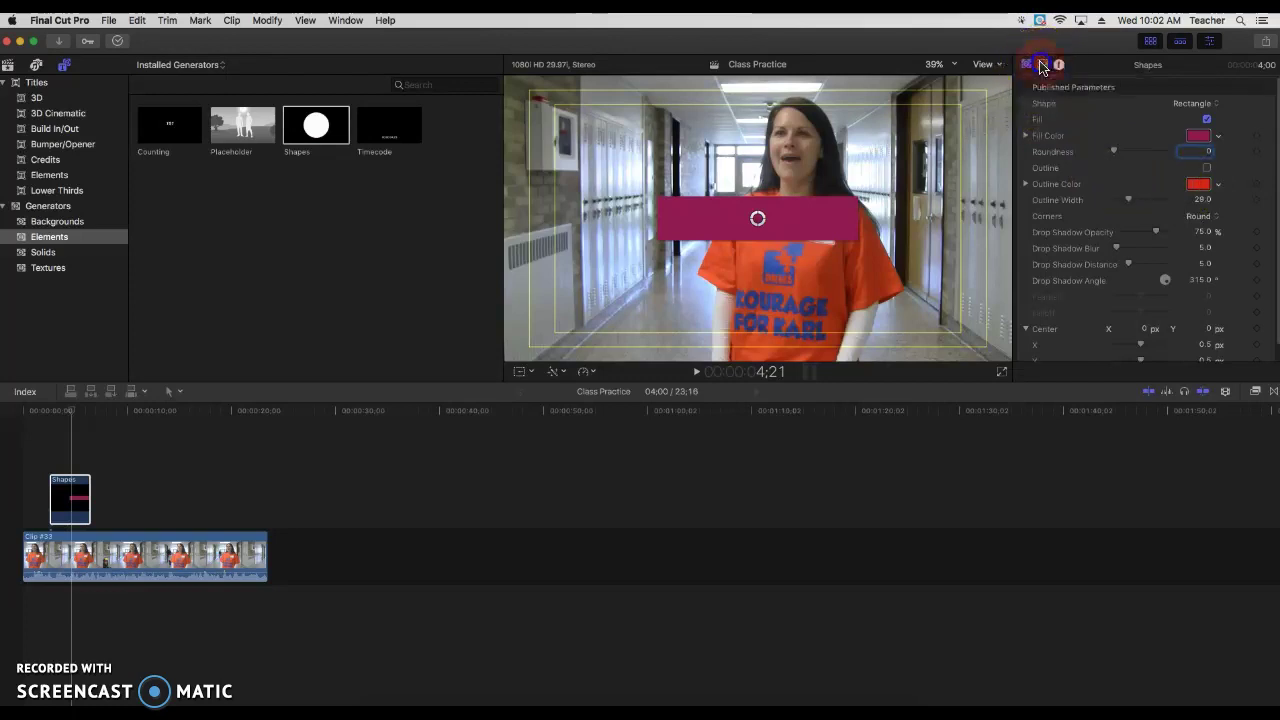
Step: Set the rectangle's Compositing Opacity to 80%
click(1041, 65)
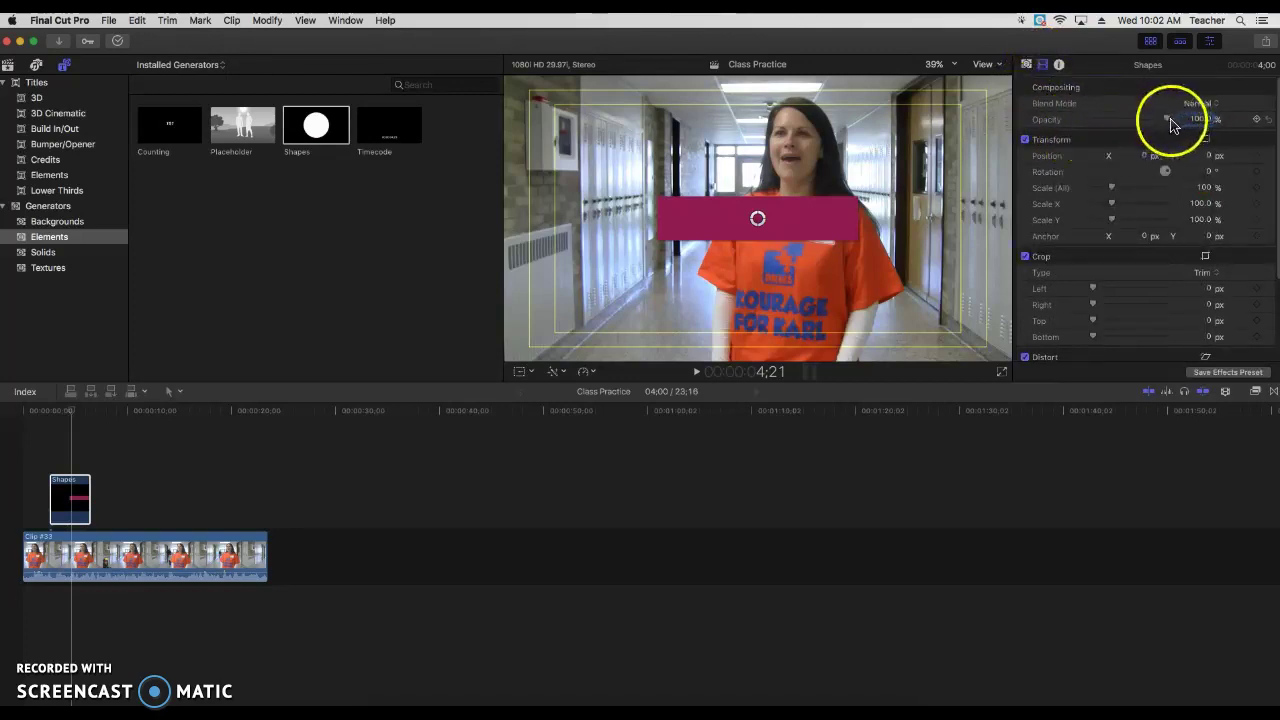
drag(1167, 119, 1163, 120)
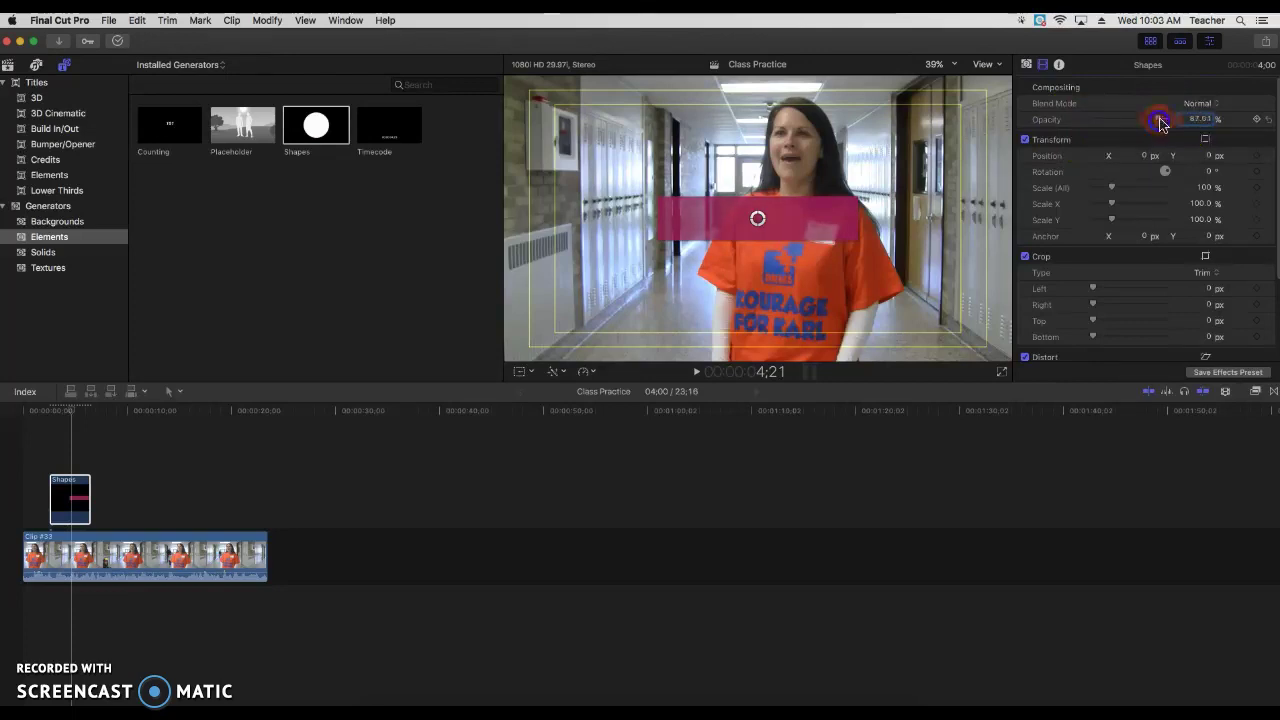
text(0)
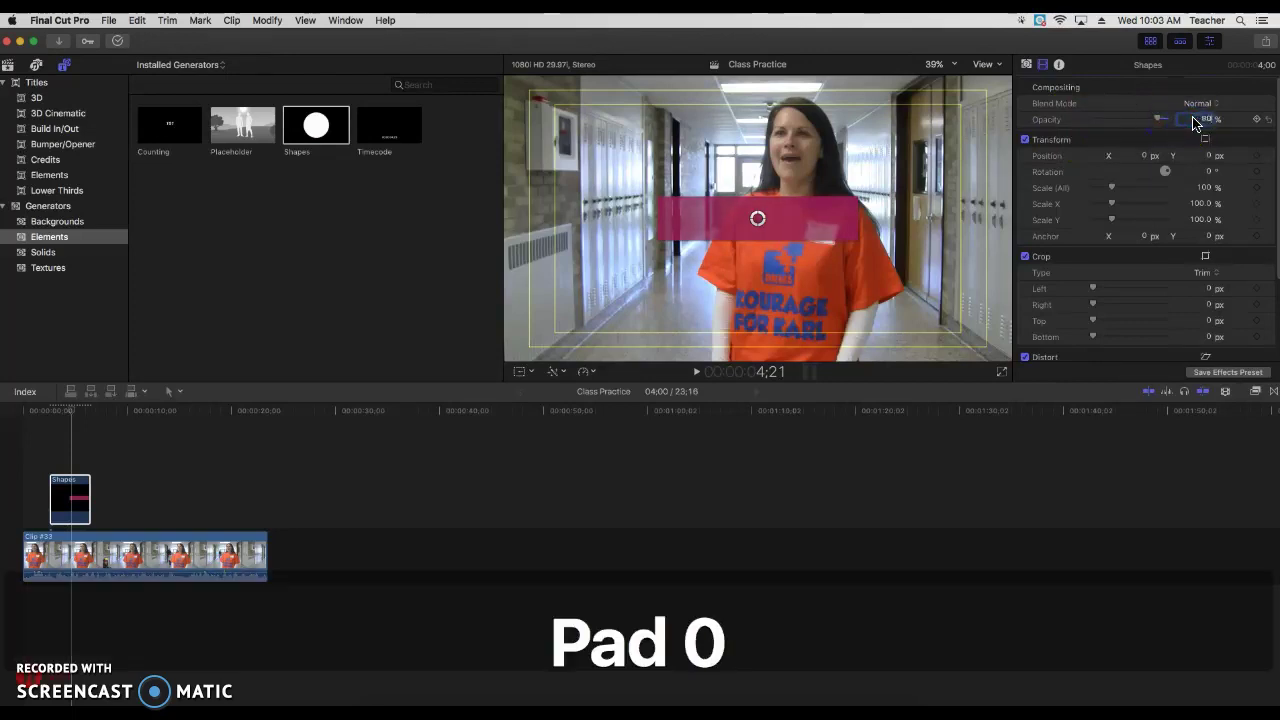
key(Return)
click(1196, 120)
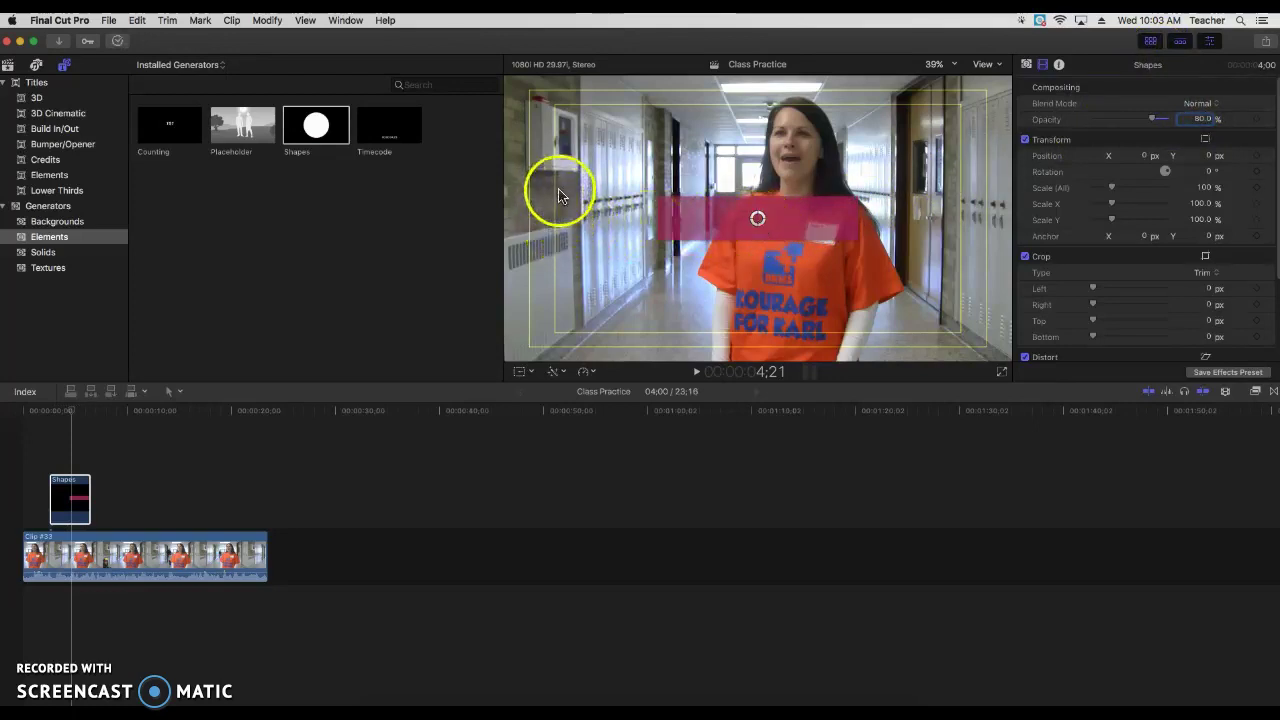
Step: Stretch the bar to about 198% Scale X and drag it down near the frame bottom
click(557, 220)
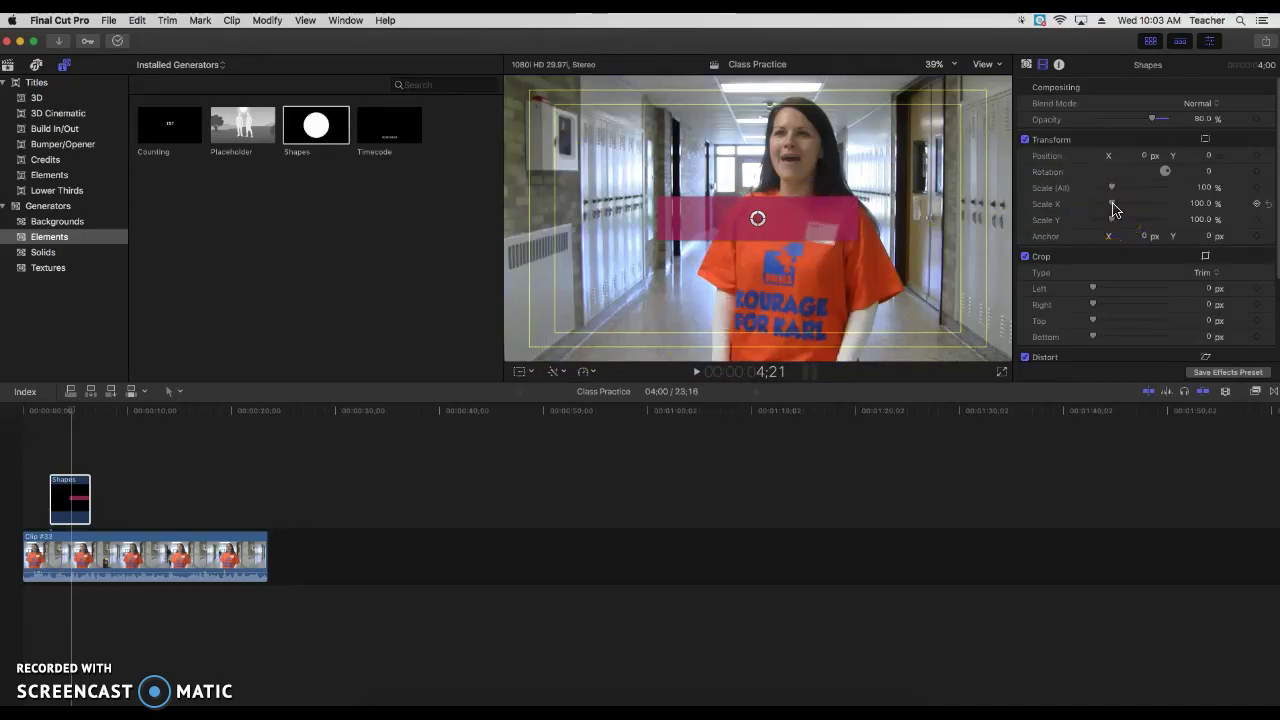
drag(1114, 207, 1132, 208)
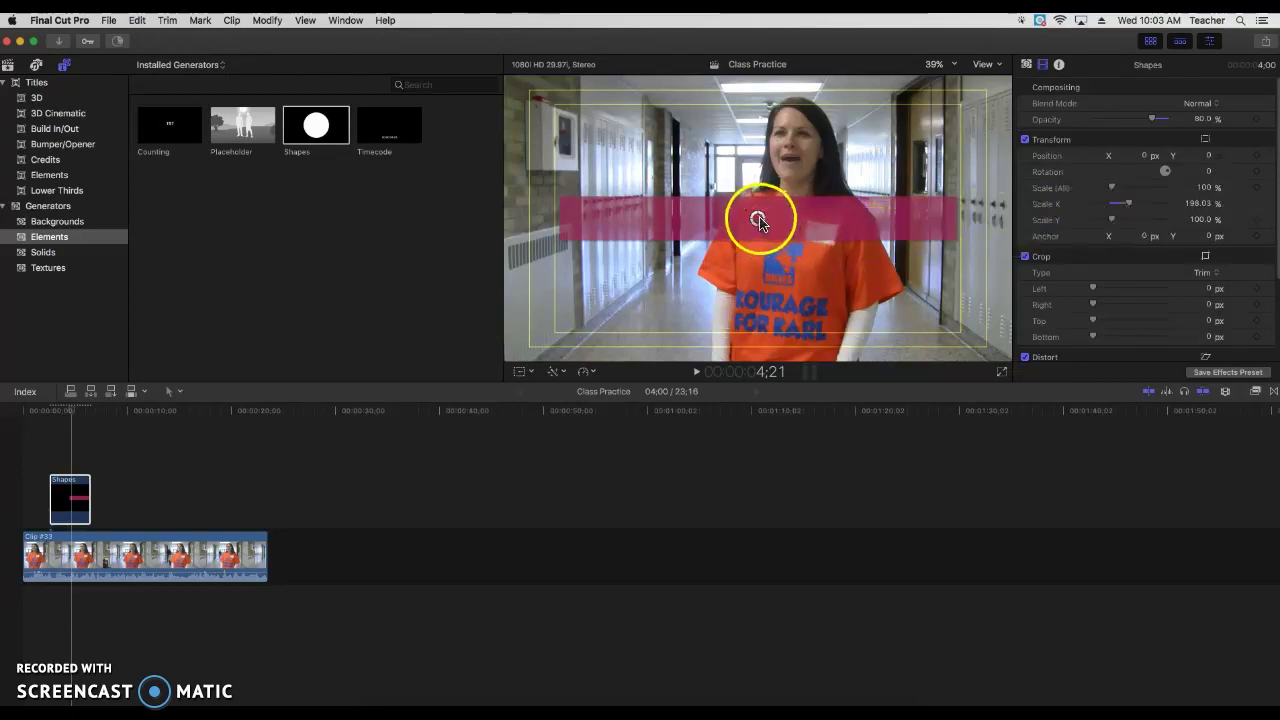
drag(759, 221, 759, 309)
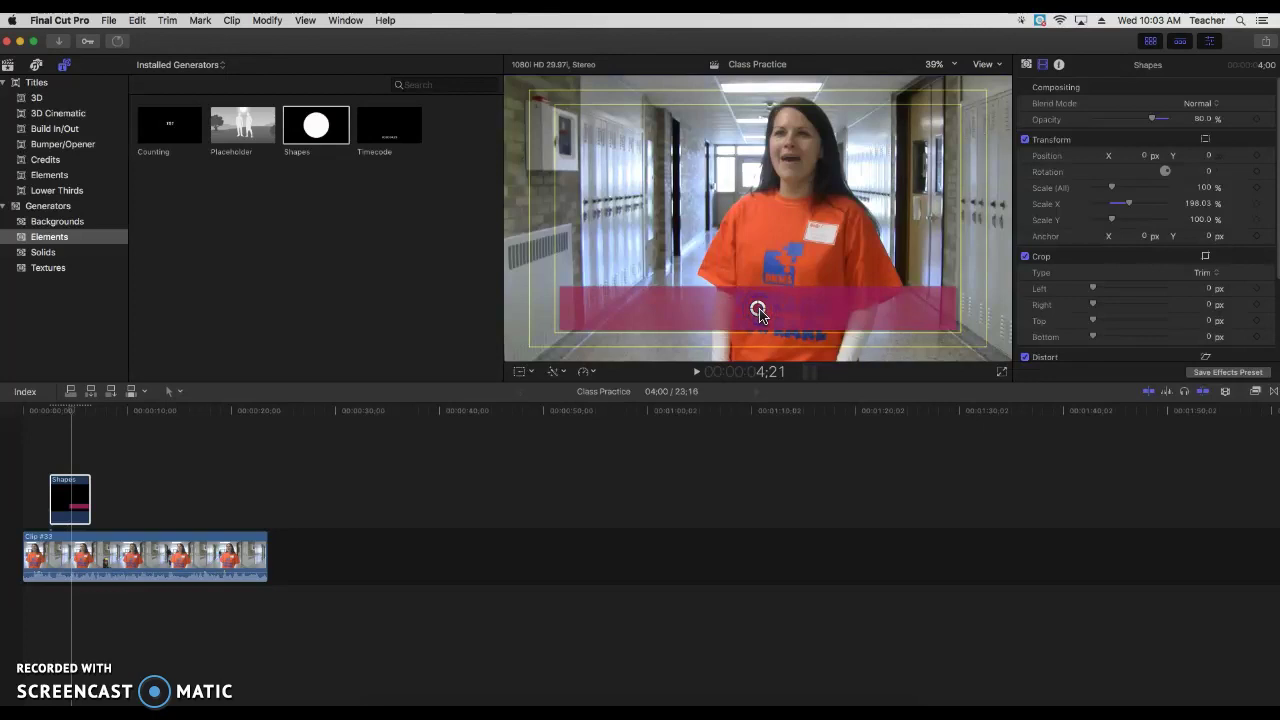
click(759, 313)
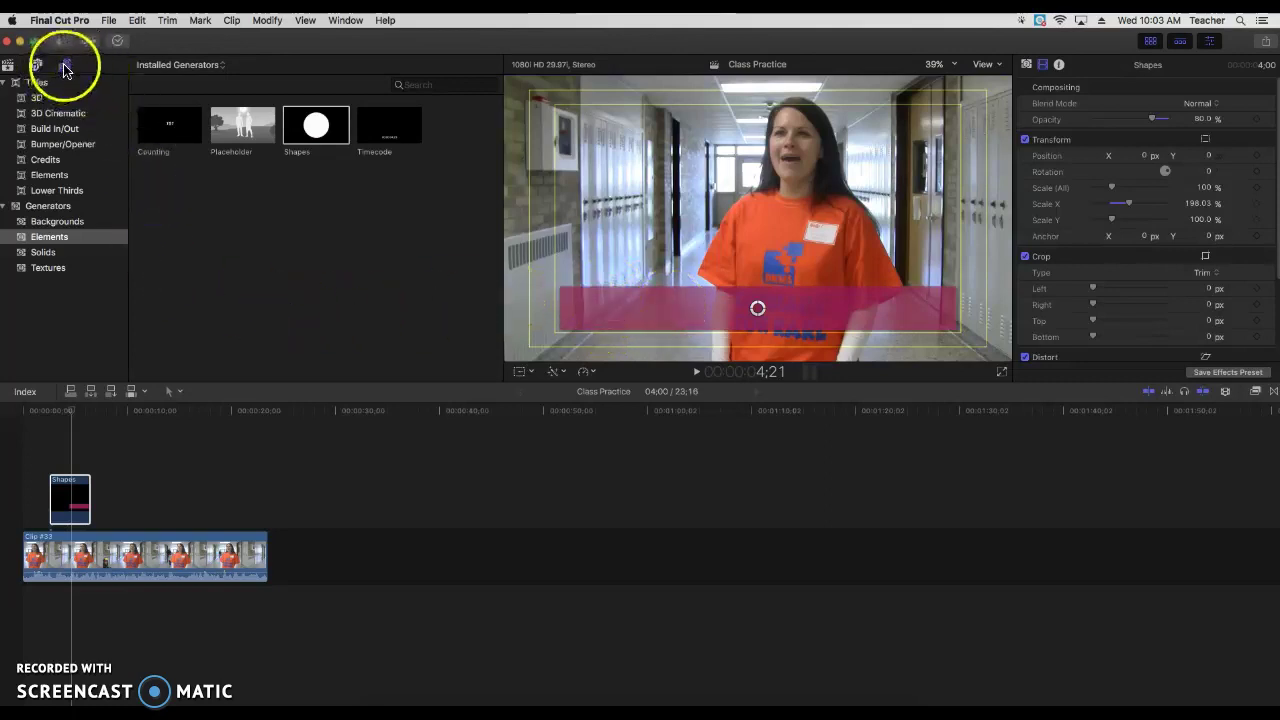
Step: Filter the Titles browser to Lower Thirds and preview the Overlap template
click(37, 85)
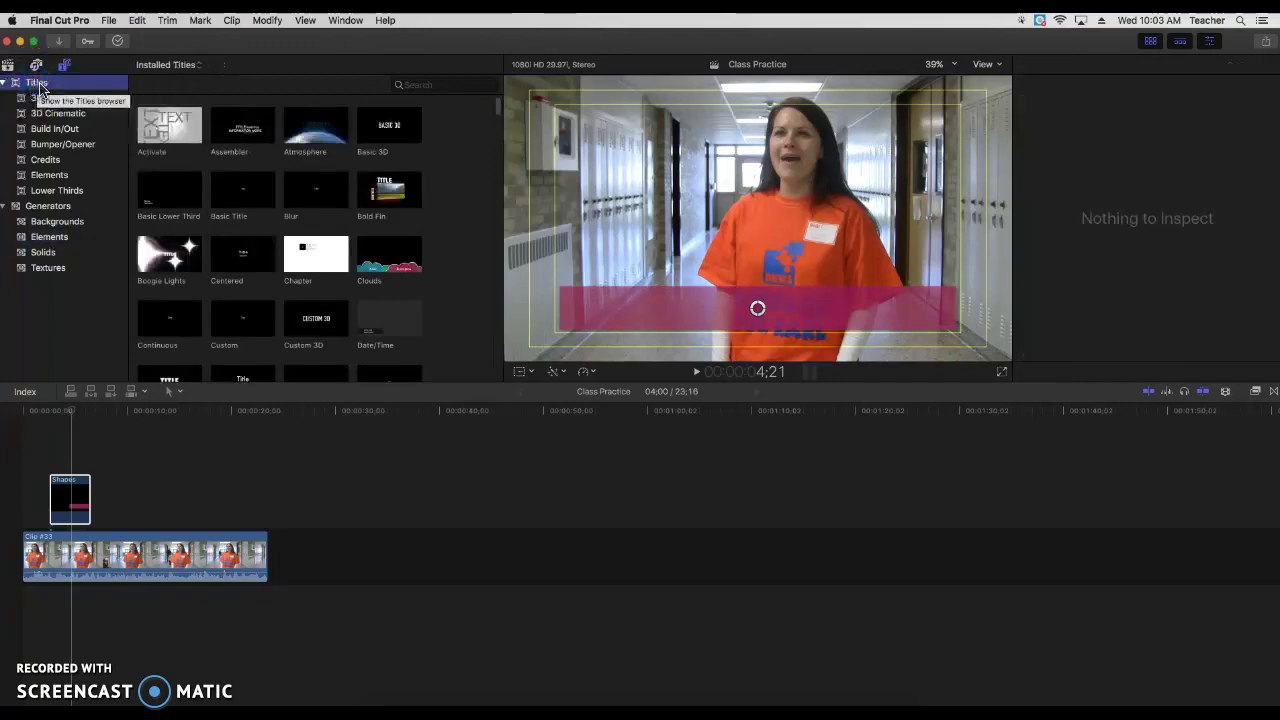
click(52, 192)
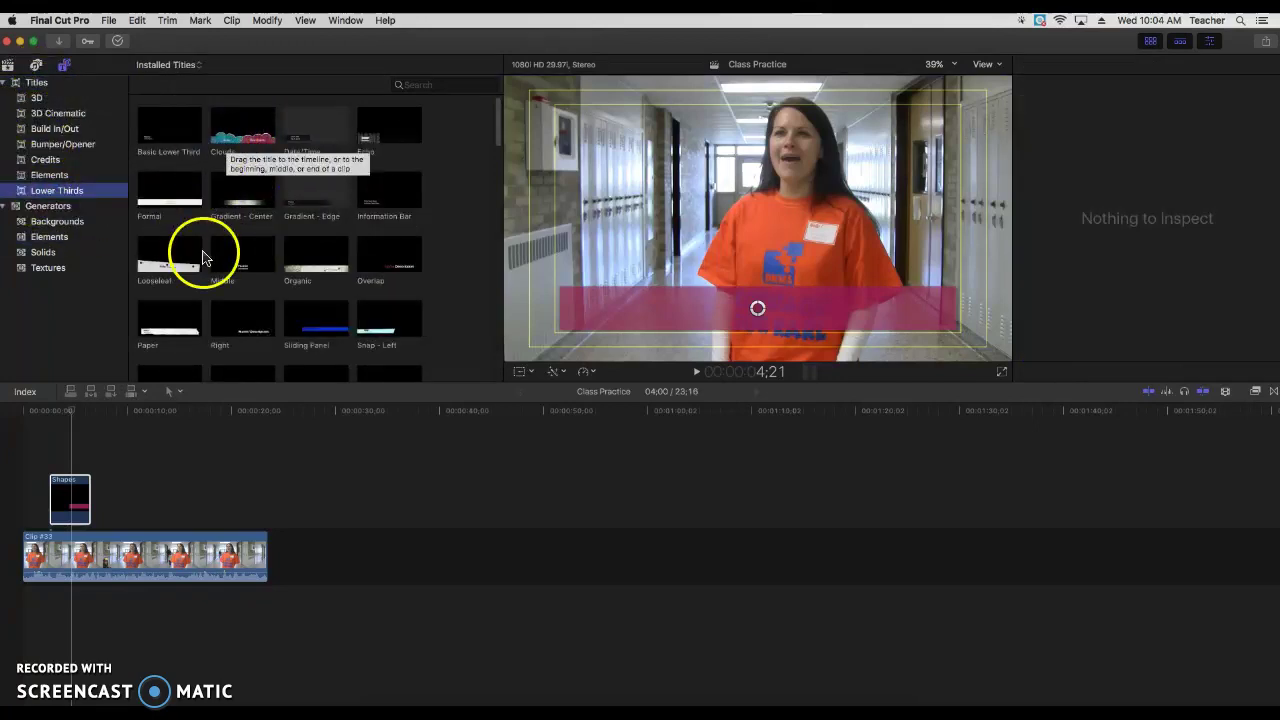
click(388, 262)
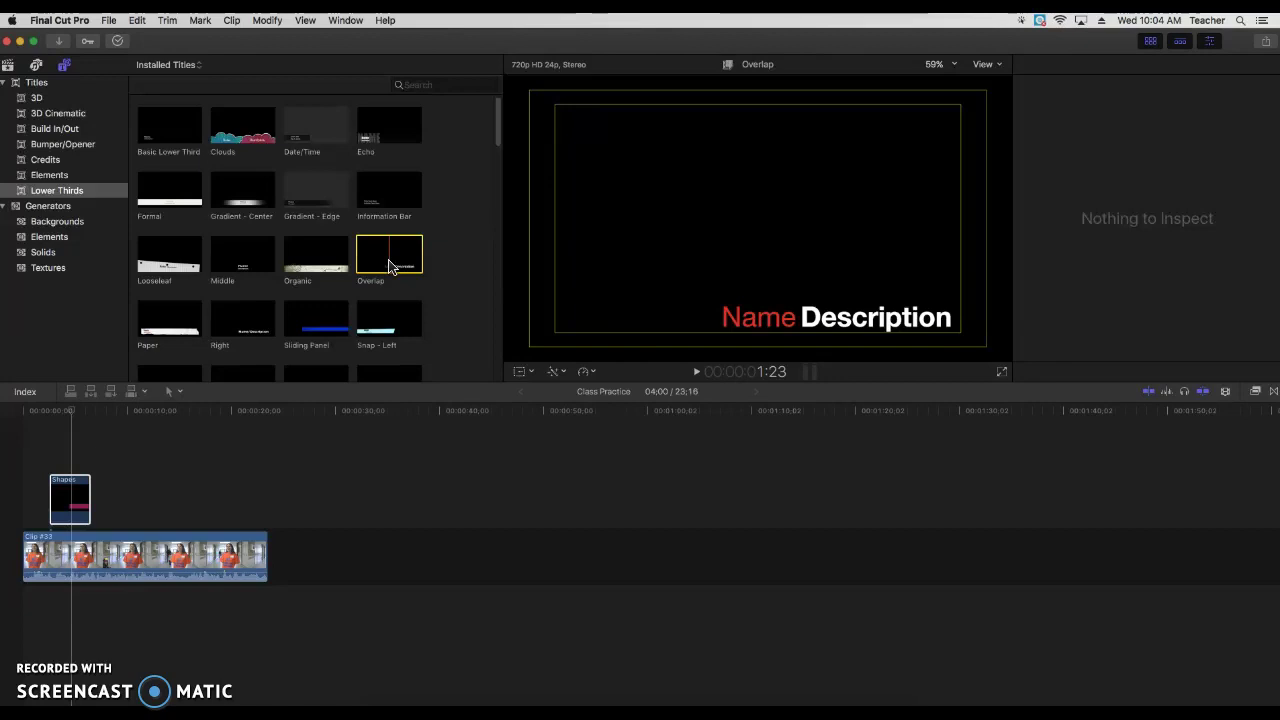
click(66, 407)
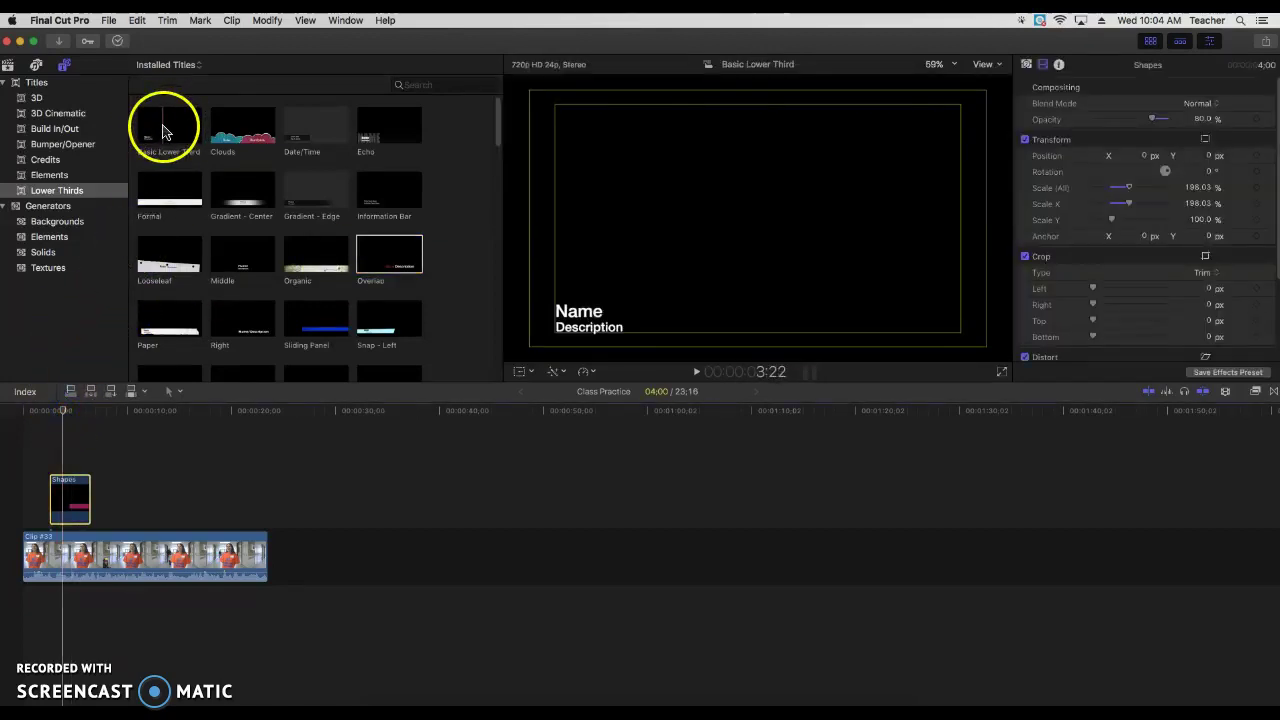
Step: Add the Basic Lower Third title to the timeline above the Shapes clip
click(164, 129)
click(164, 129)
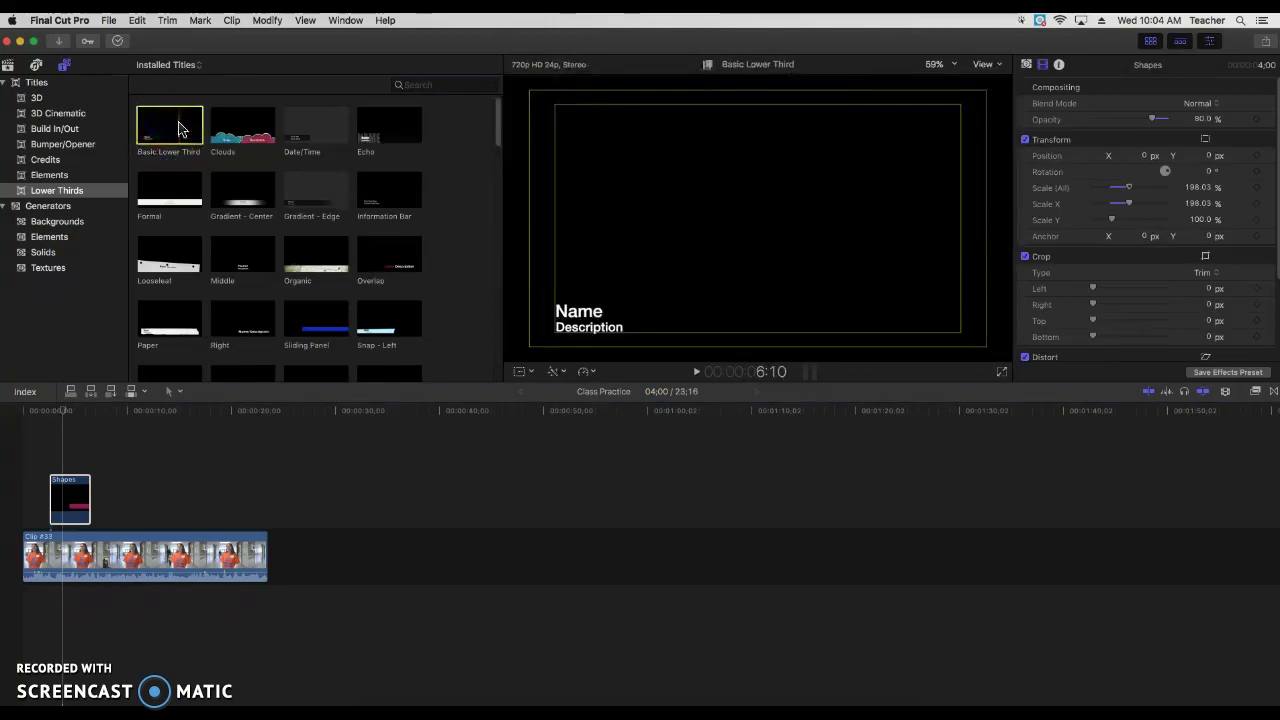
drag(169, 124, 59, 469)
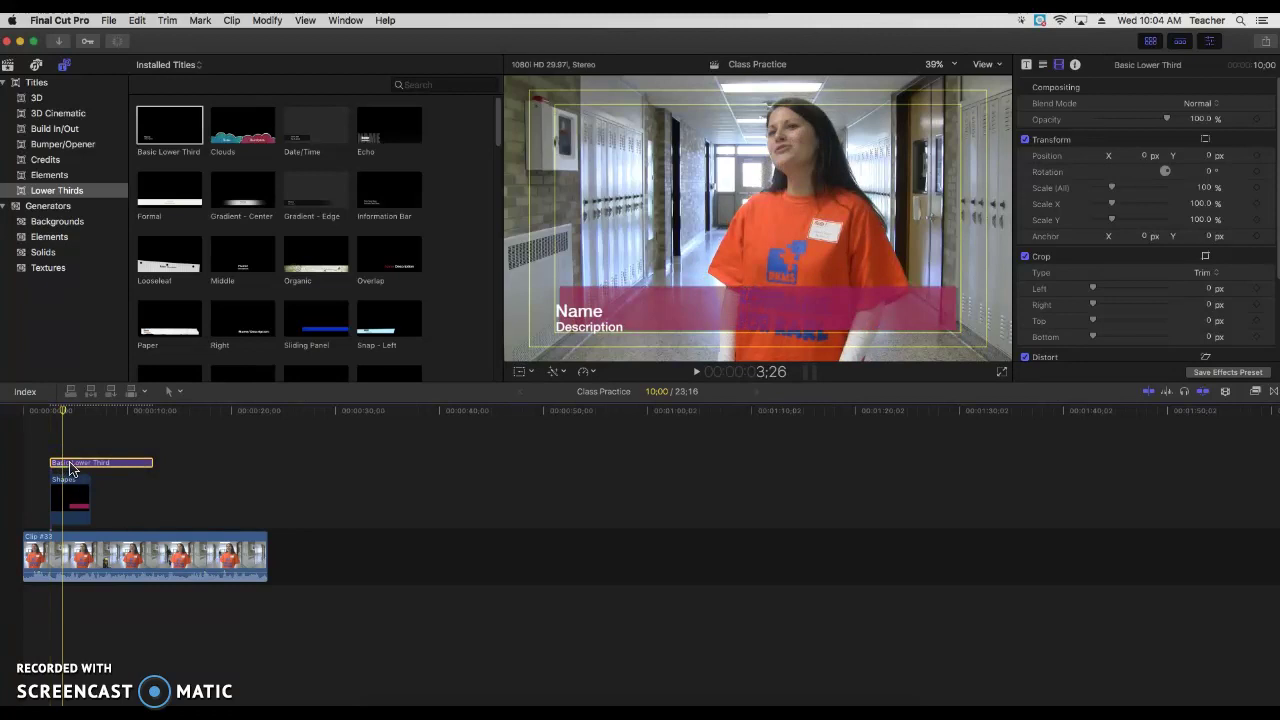
Step: Give the title clip an exact duration of 4:00
drag(151, 463, 145, 462)
right_click(108, 463)
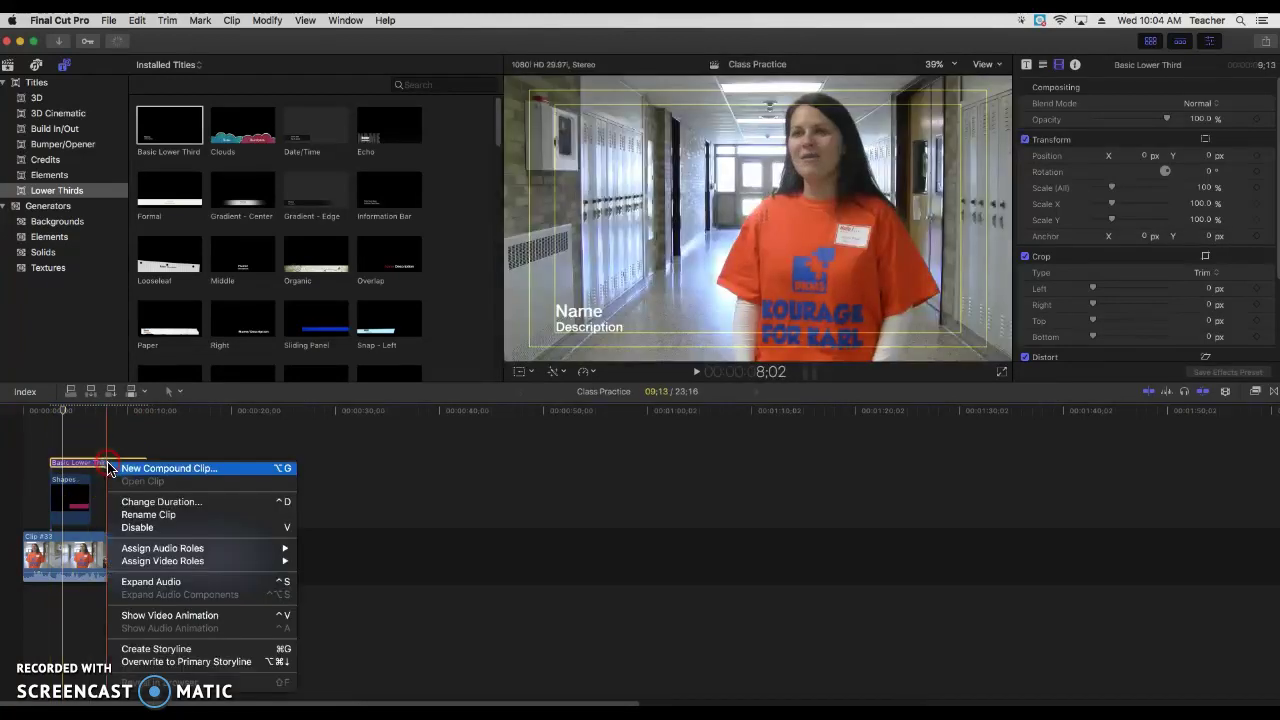
click(140, 501)
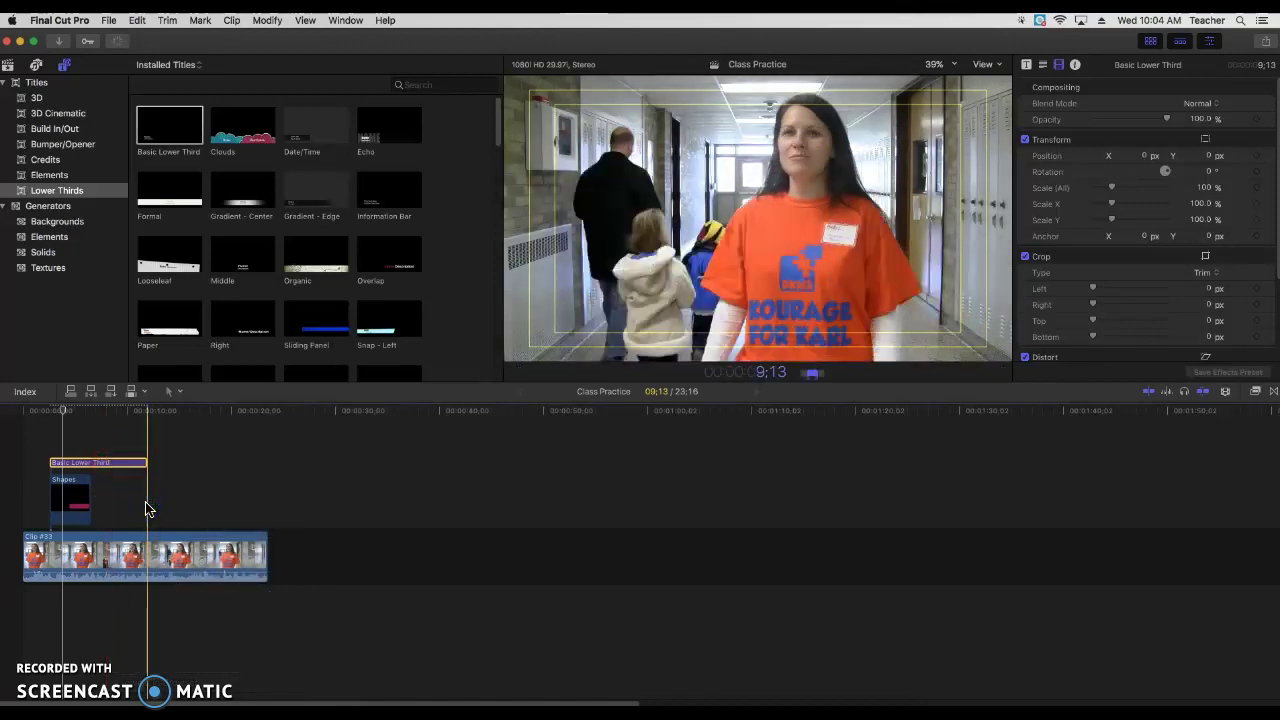
text(04:00)
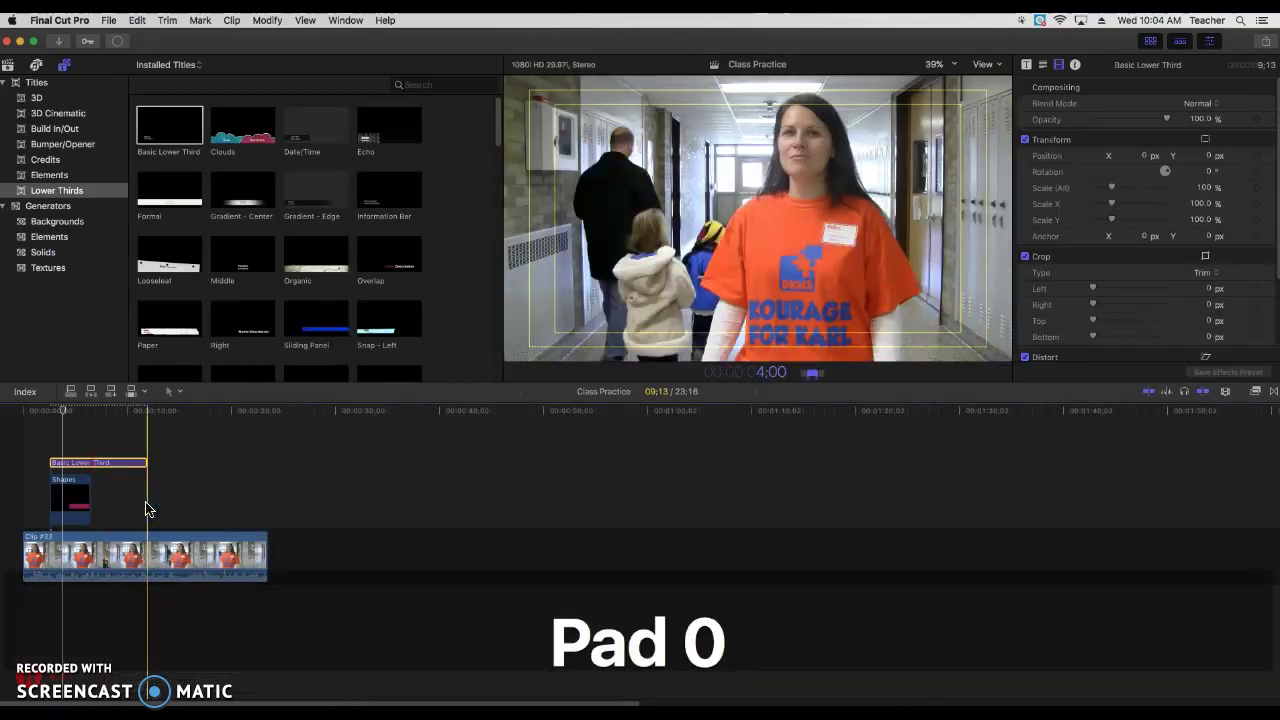
key(Return)
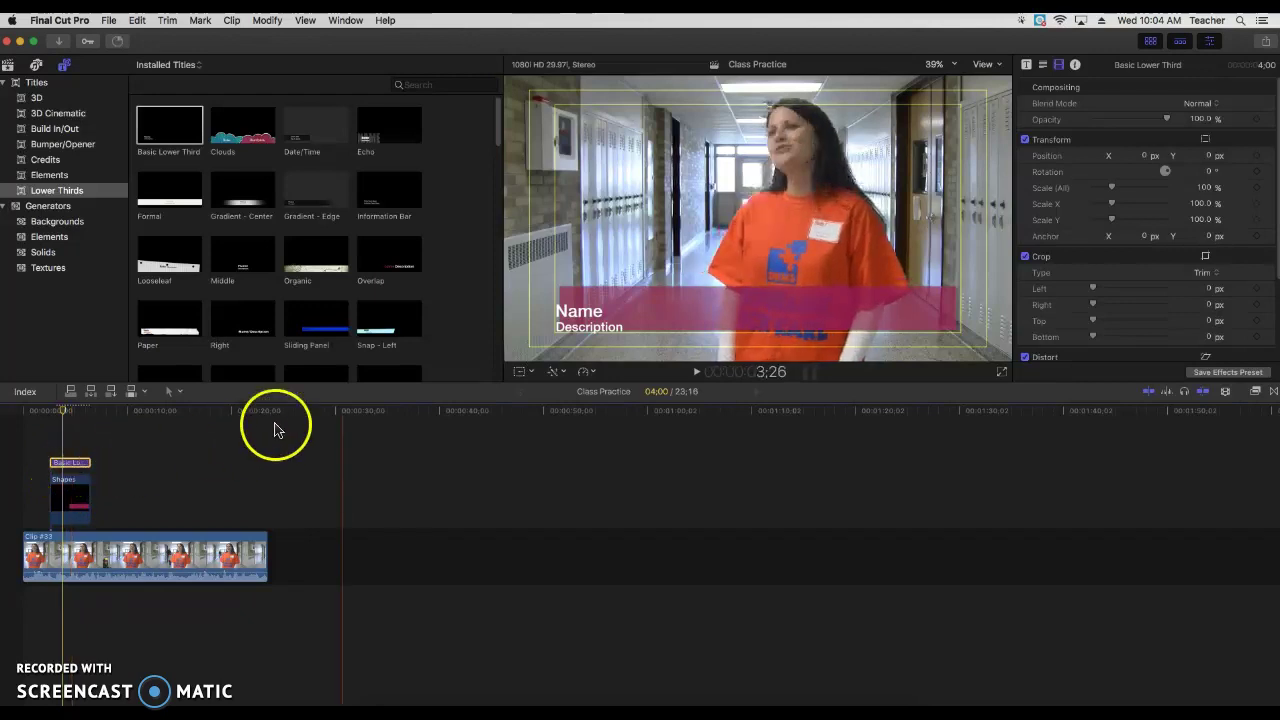
Step: Replace the Name placeholder with the person's full name and the Description with 'Assitant Principal'
double_click(583, 314)
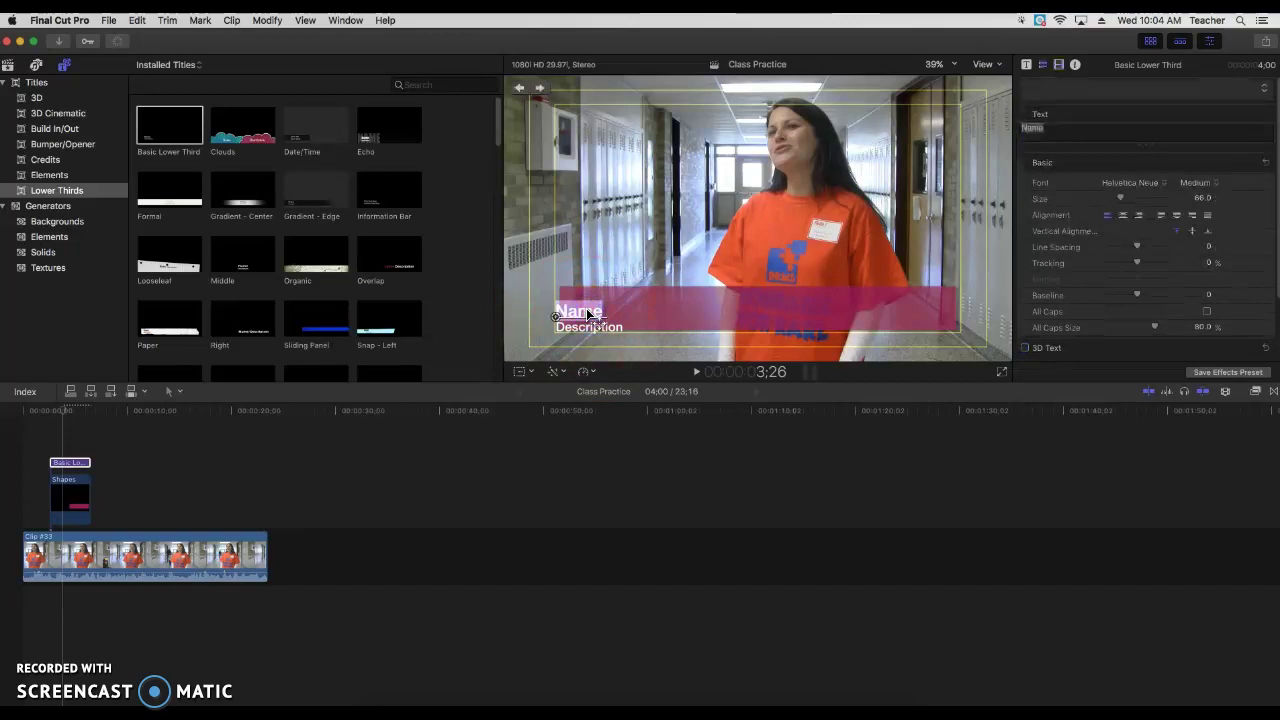
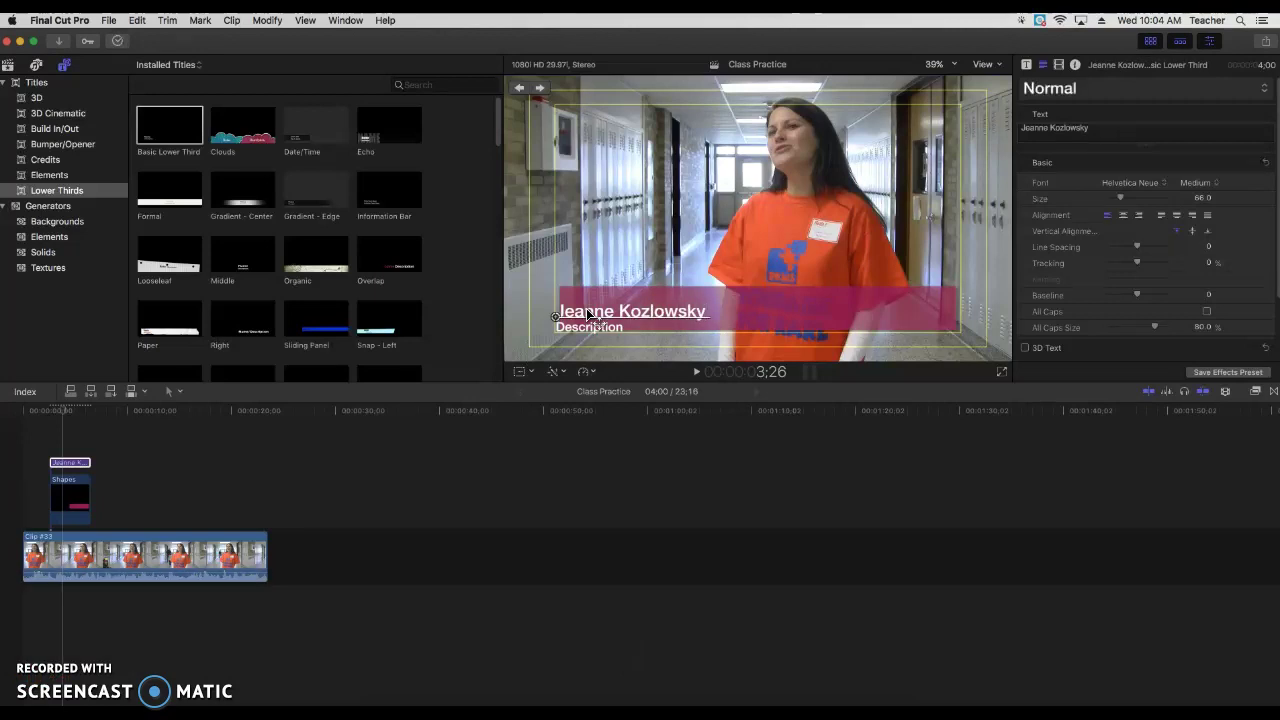
click(595, 327)
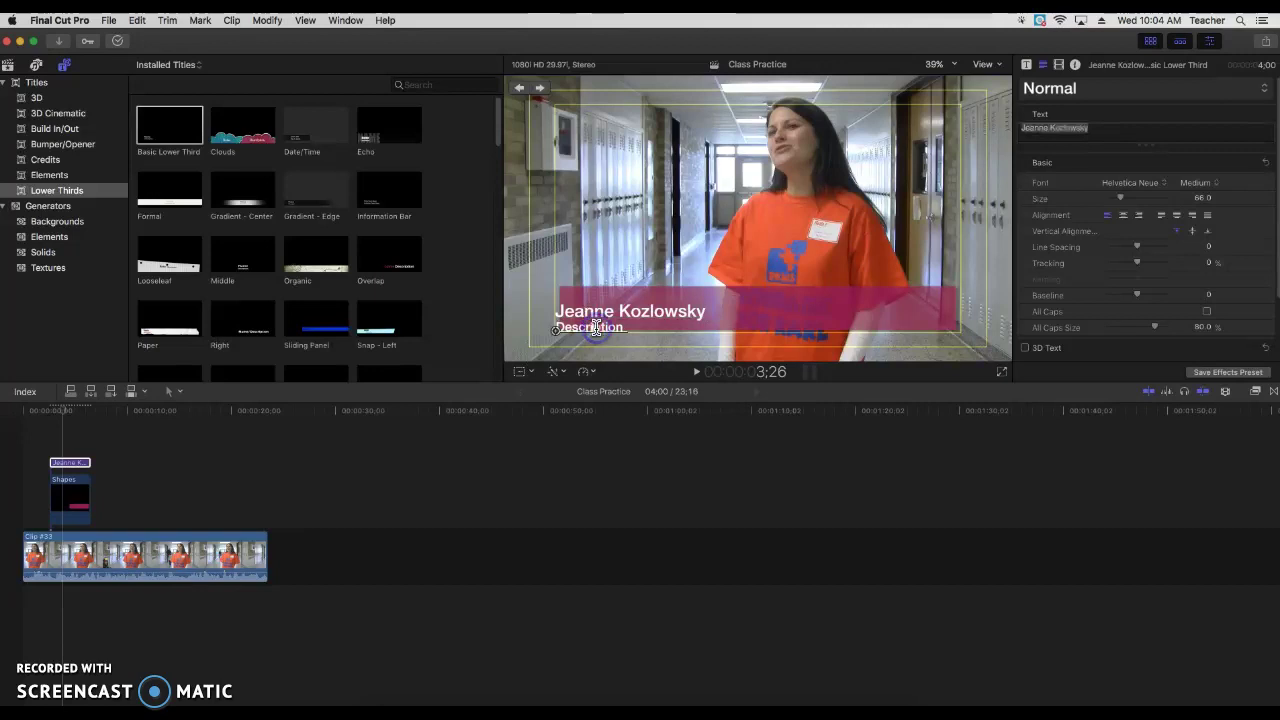
double_click(595, 327)
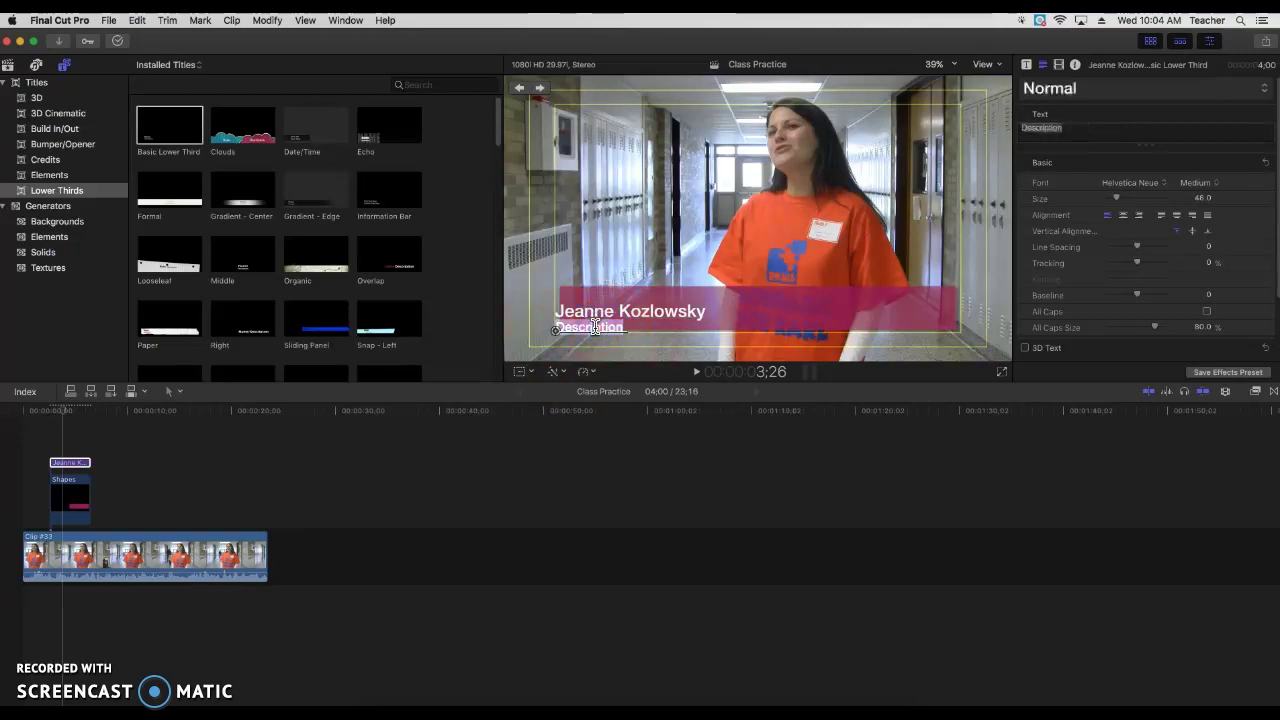
text(Assi)
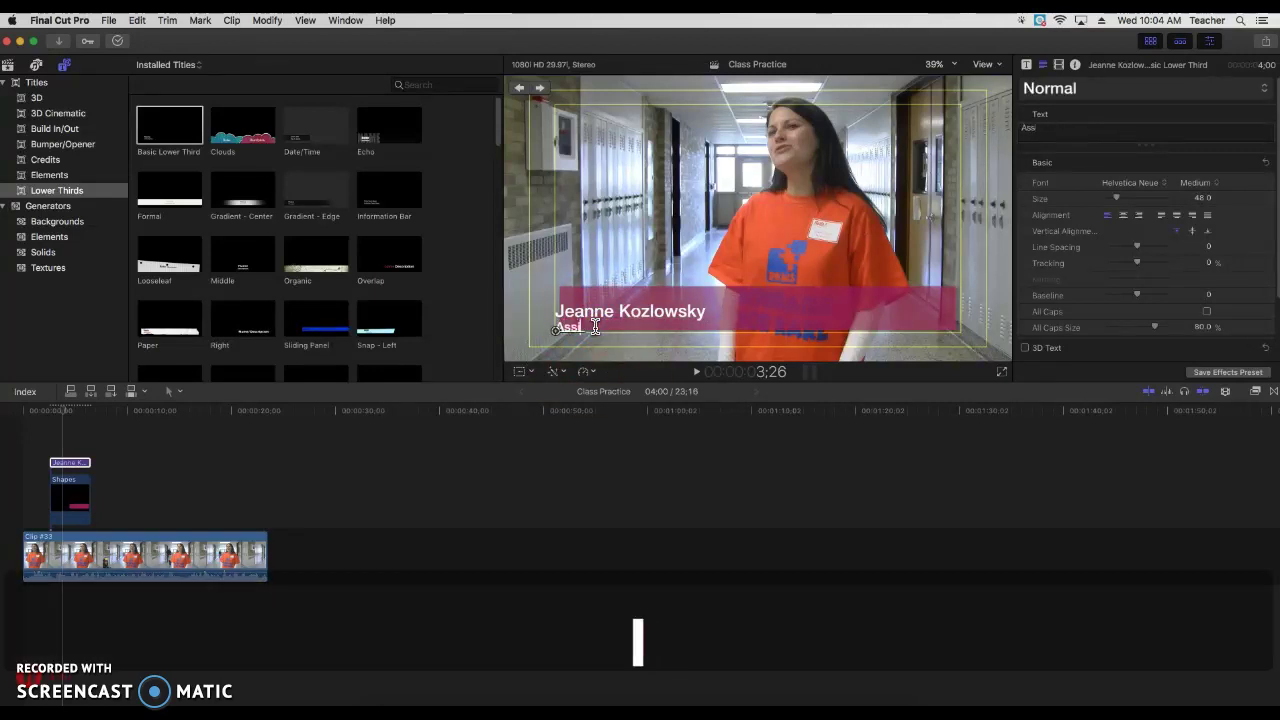
text(tant Principal)
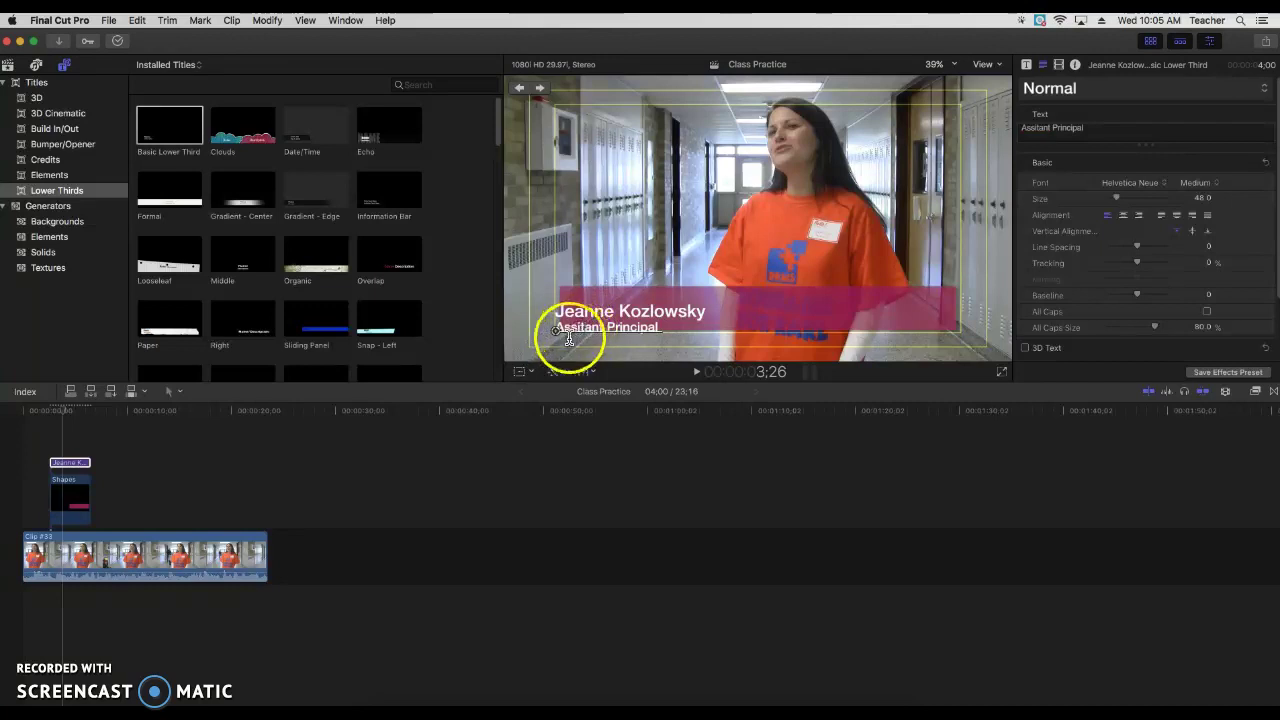
Step: Move the name and job title text up and to the right inside the maroon bar
click(562, 310)
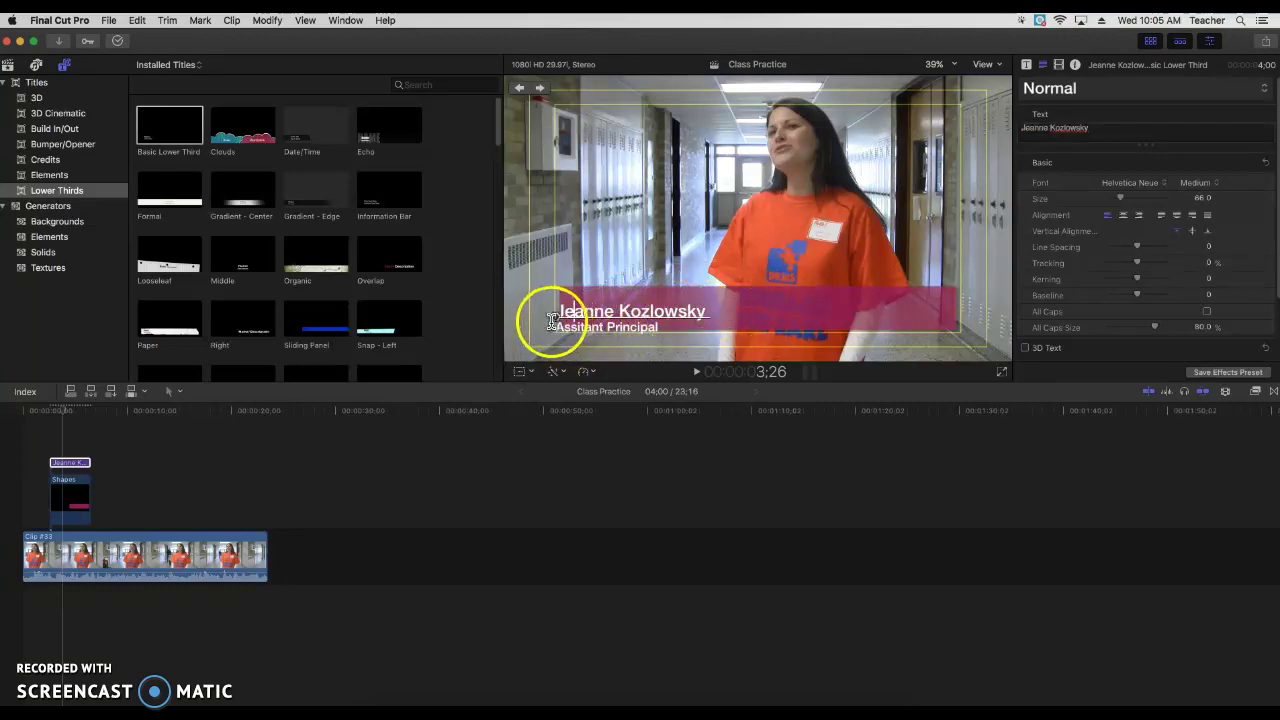
drag(555, 315, 581, 323)
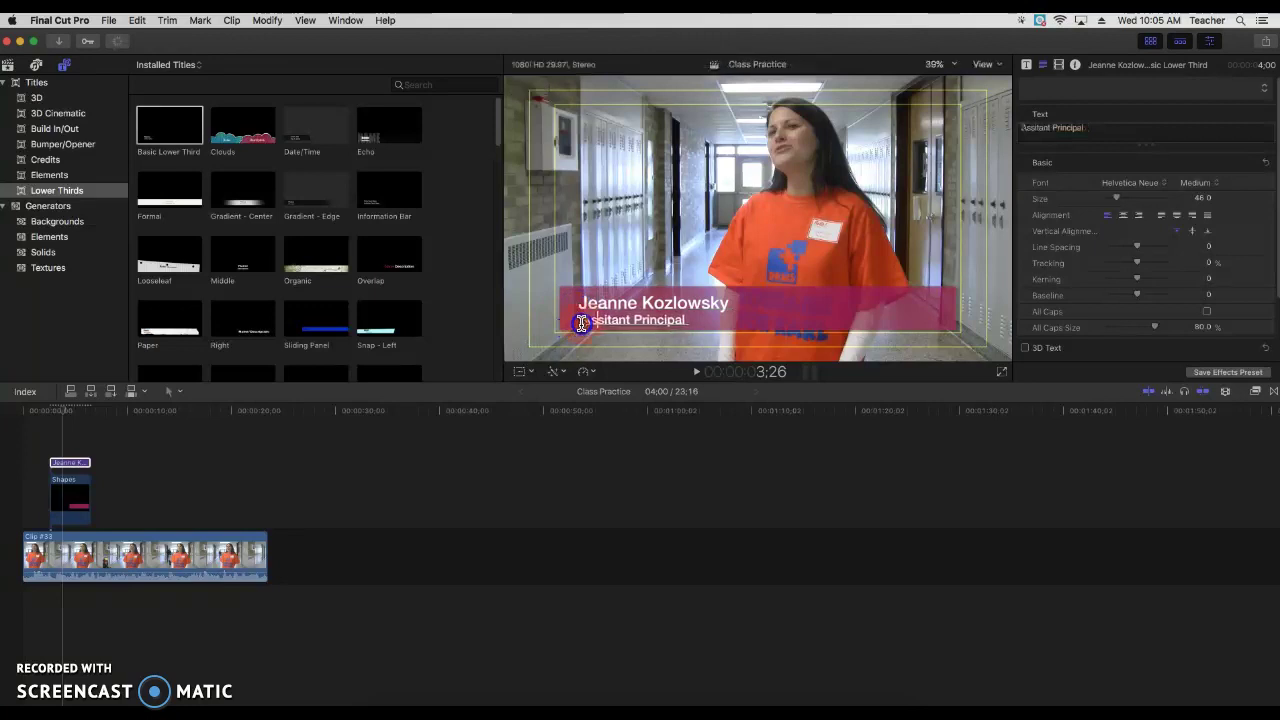
click(633, 305)
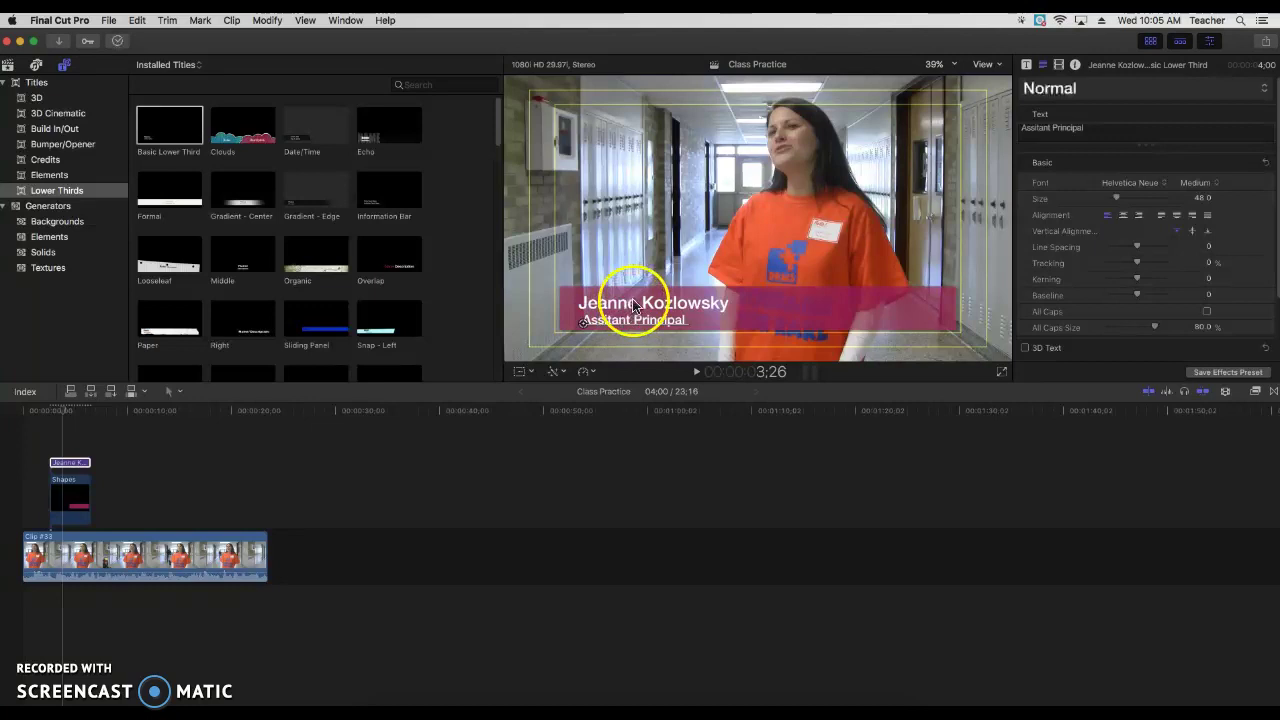
click(631, 305)
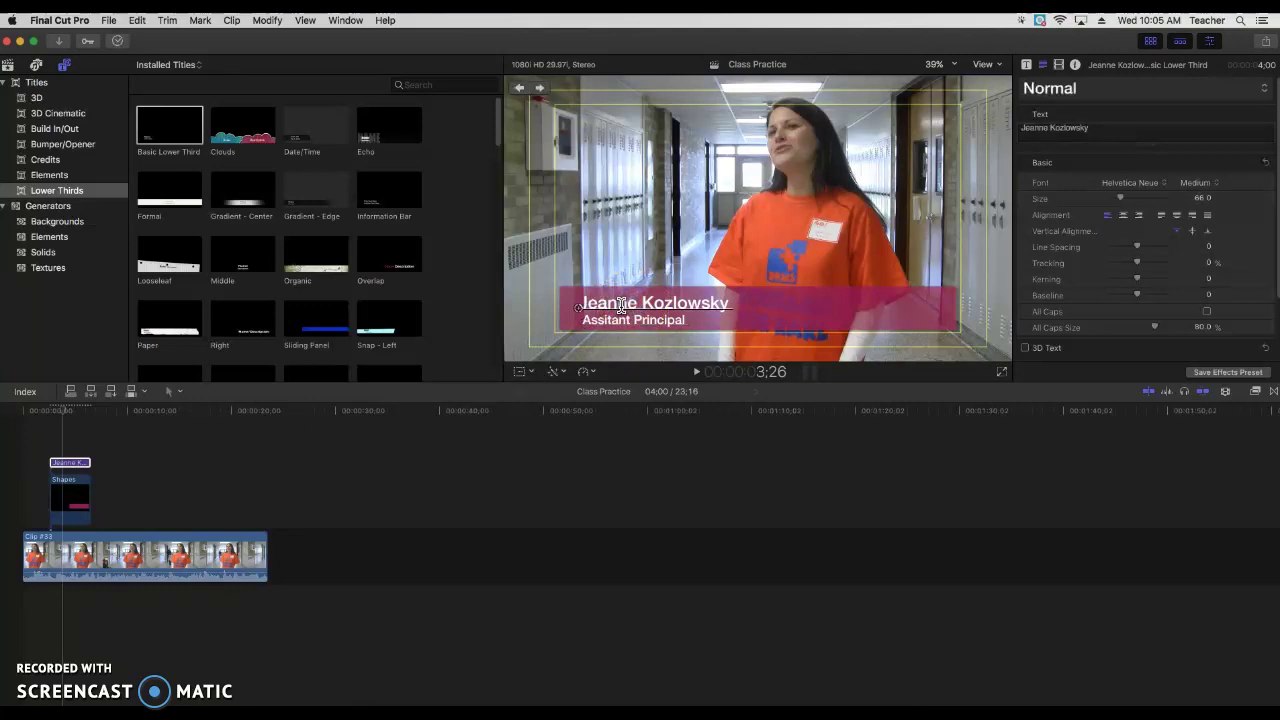
Step: Select the name line's text, keep Helvetica Neue and normal capitalisation, and add a drop shadow
click(641, 302)
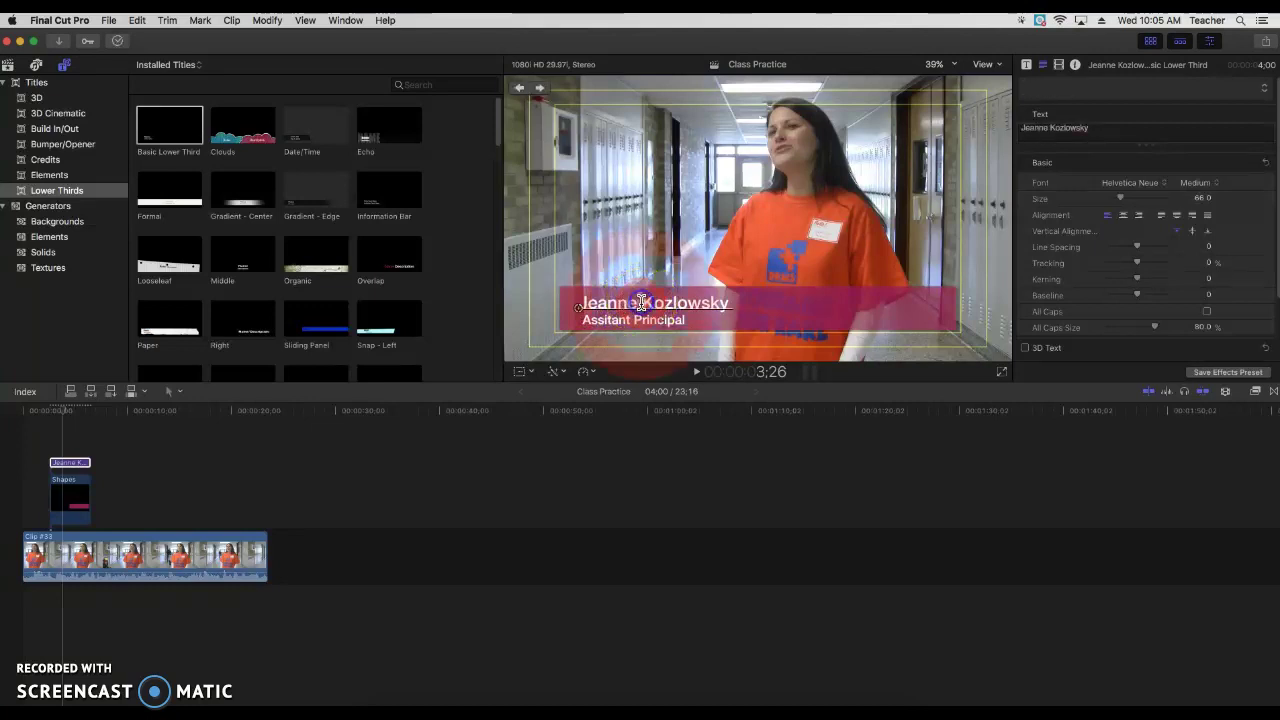
key(super+a)
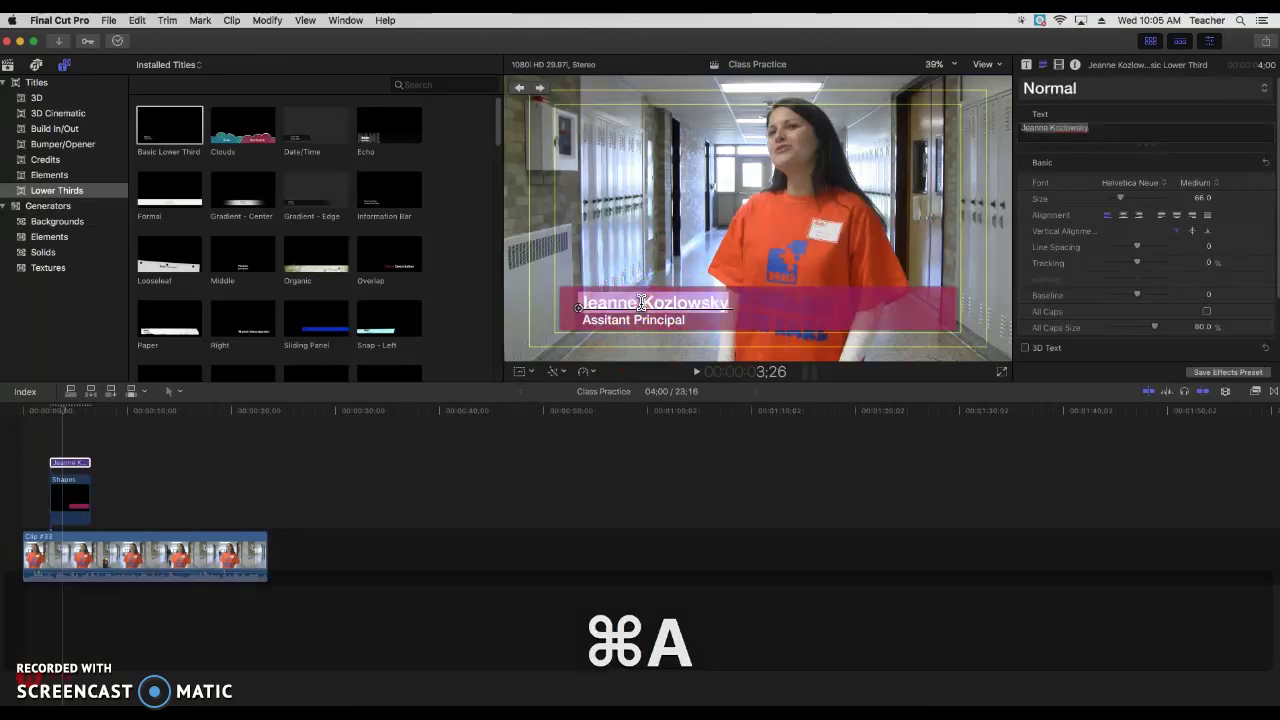
click(840, 280)
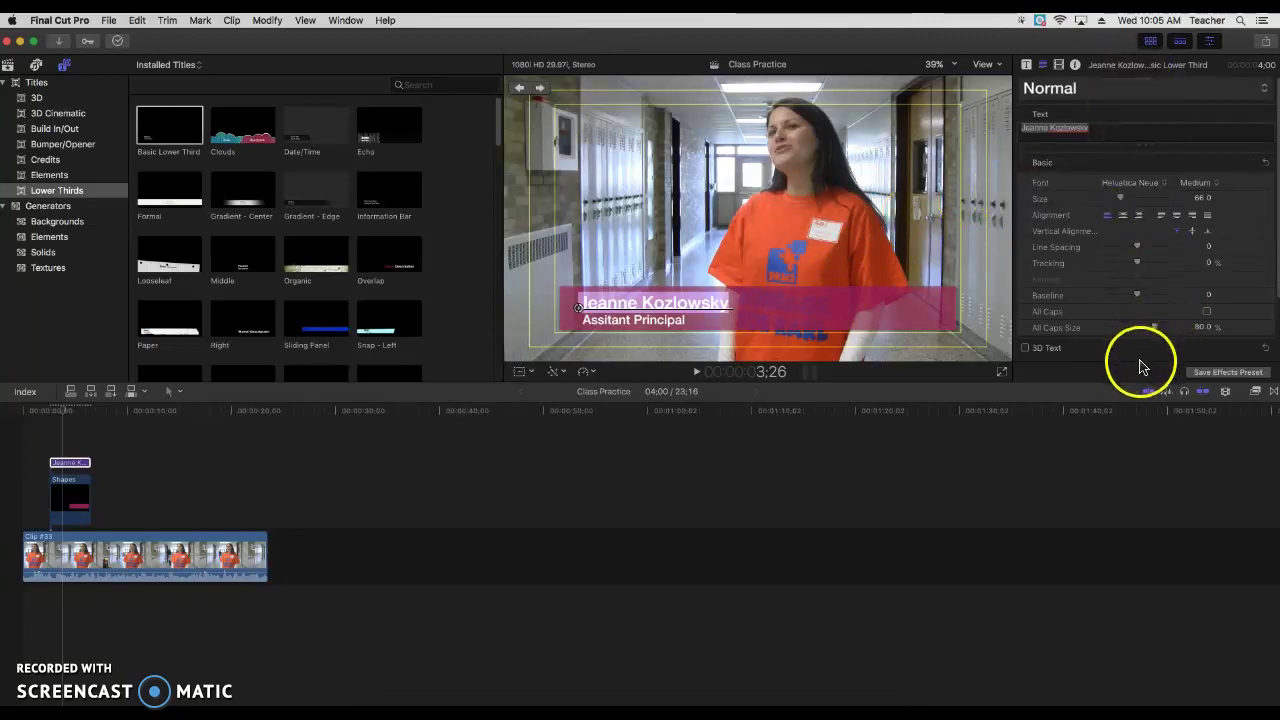
click(1208, 313)
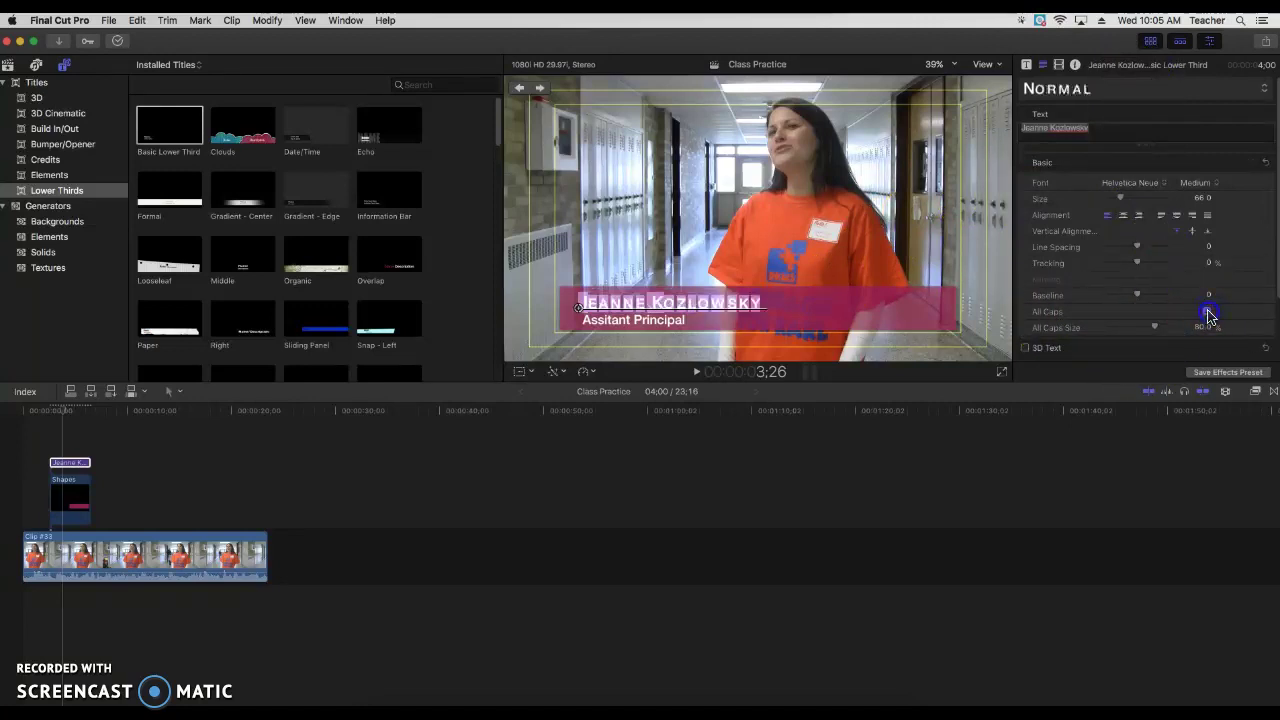
click(1208, 313)
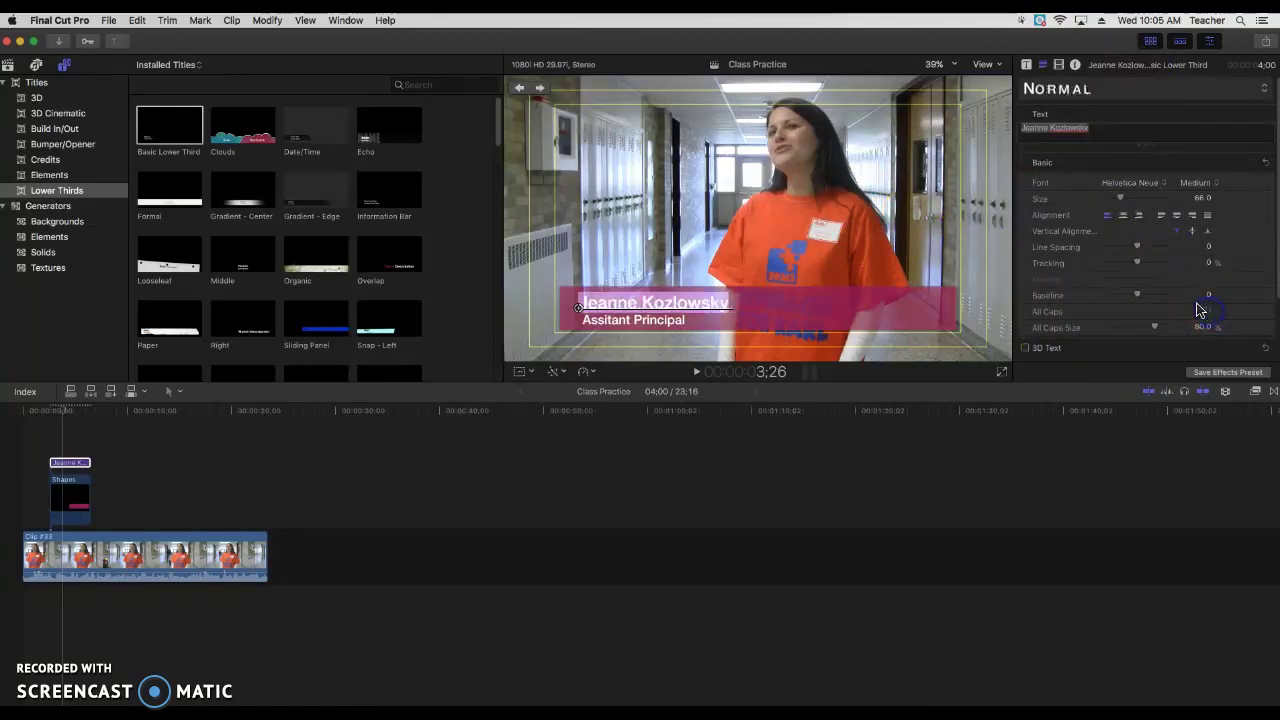
click(1118, 183)
click(1108, 187)
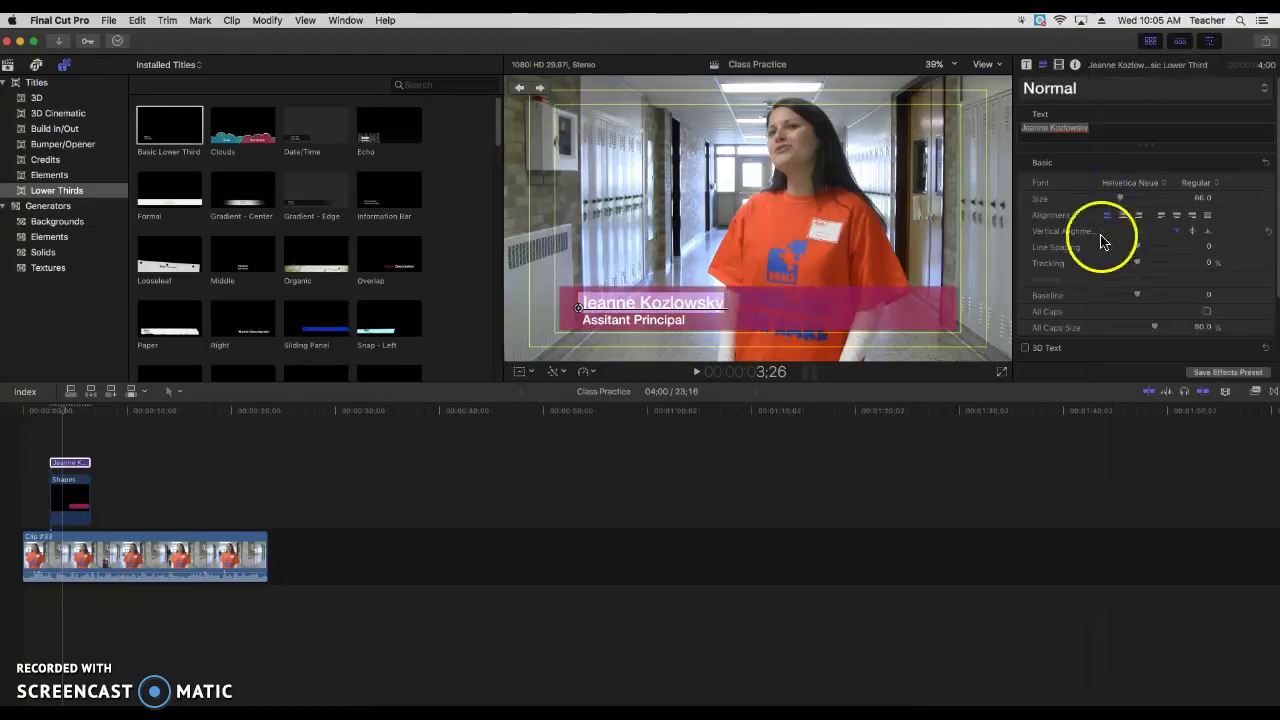
scroll(1100, 240, down, 2)
scroll(1100, 243, down, 3)
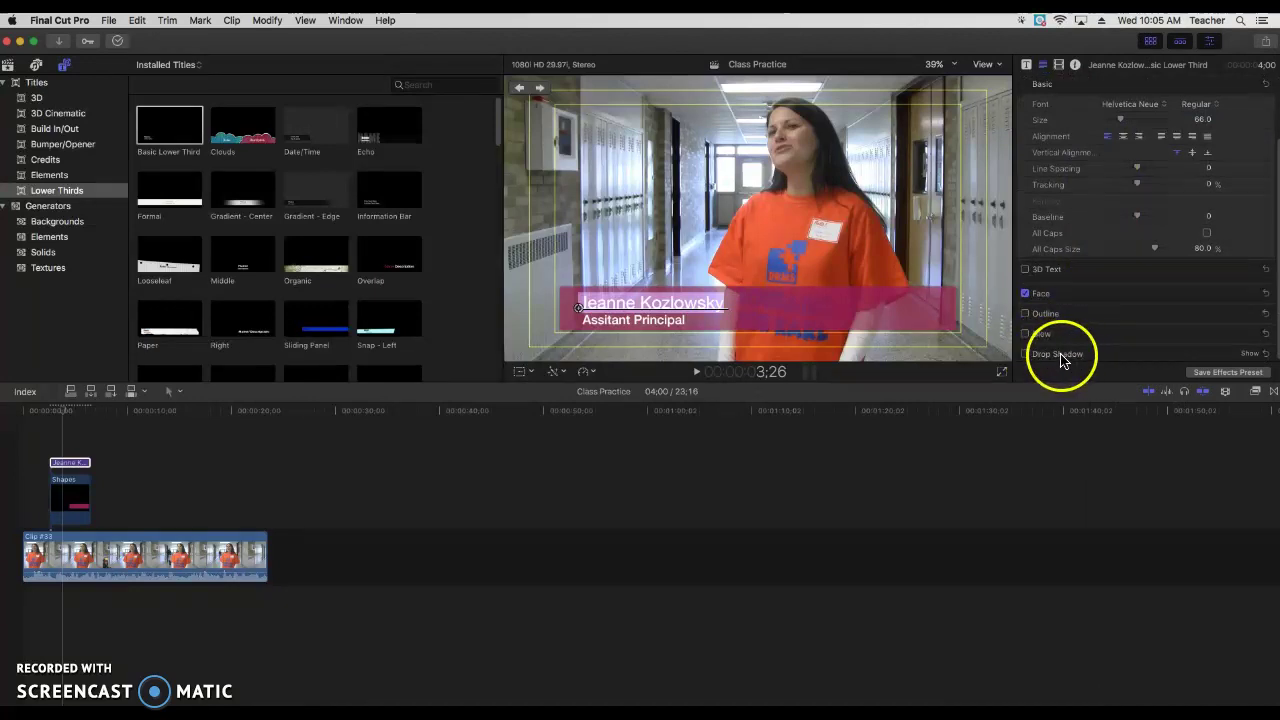
click(1028, 357)
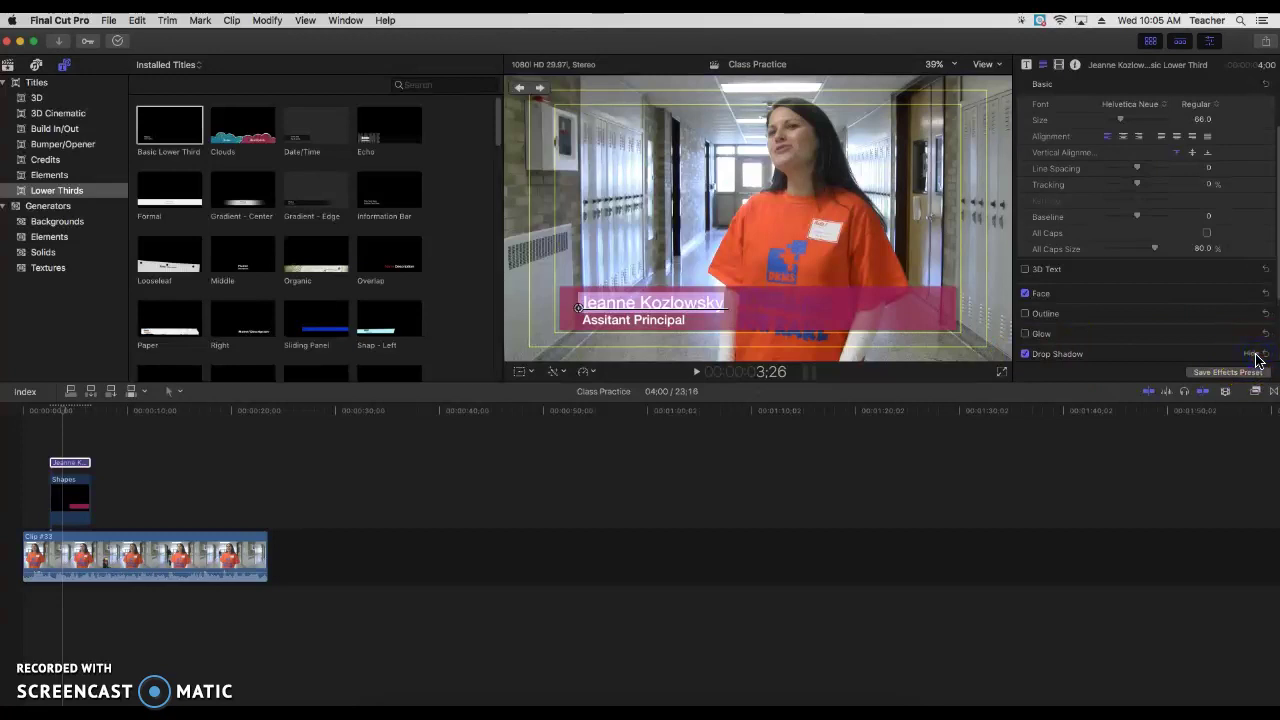
Step: Add a drop shadow to the Assitant Principal line, then return to the name line
click(589, 320)
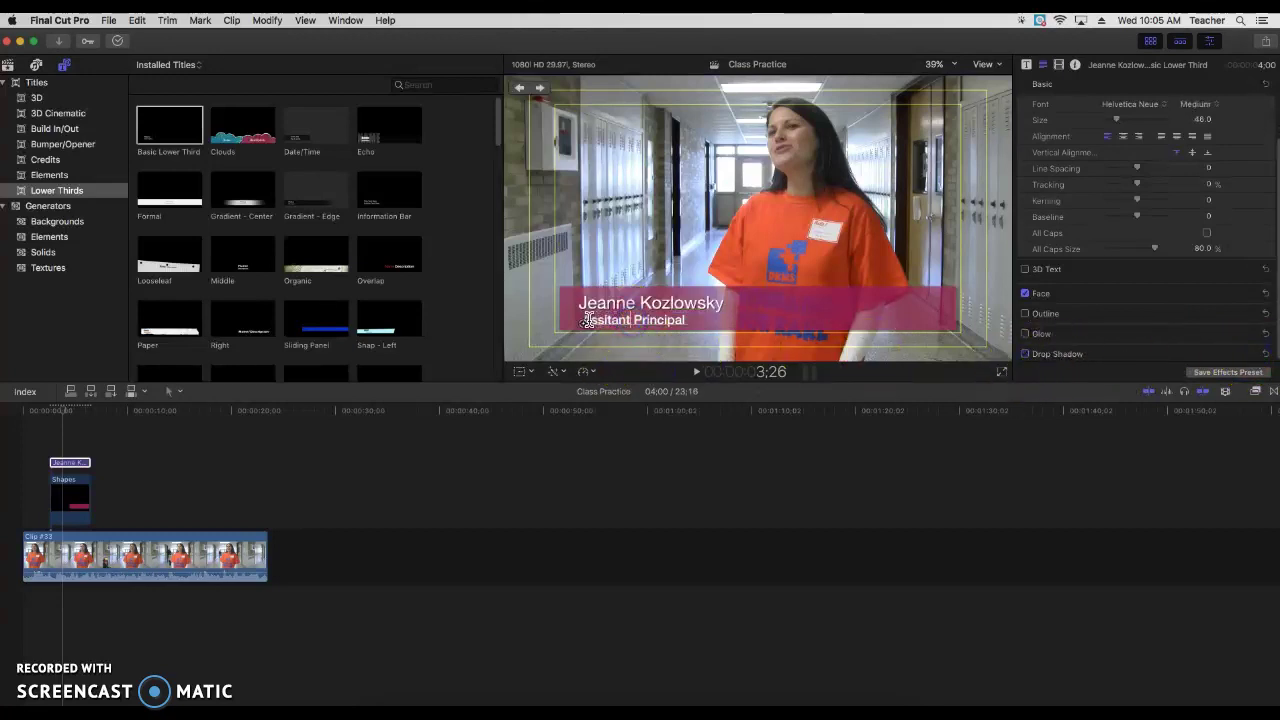
key(super+a)
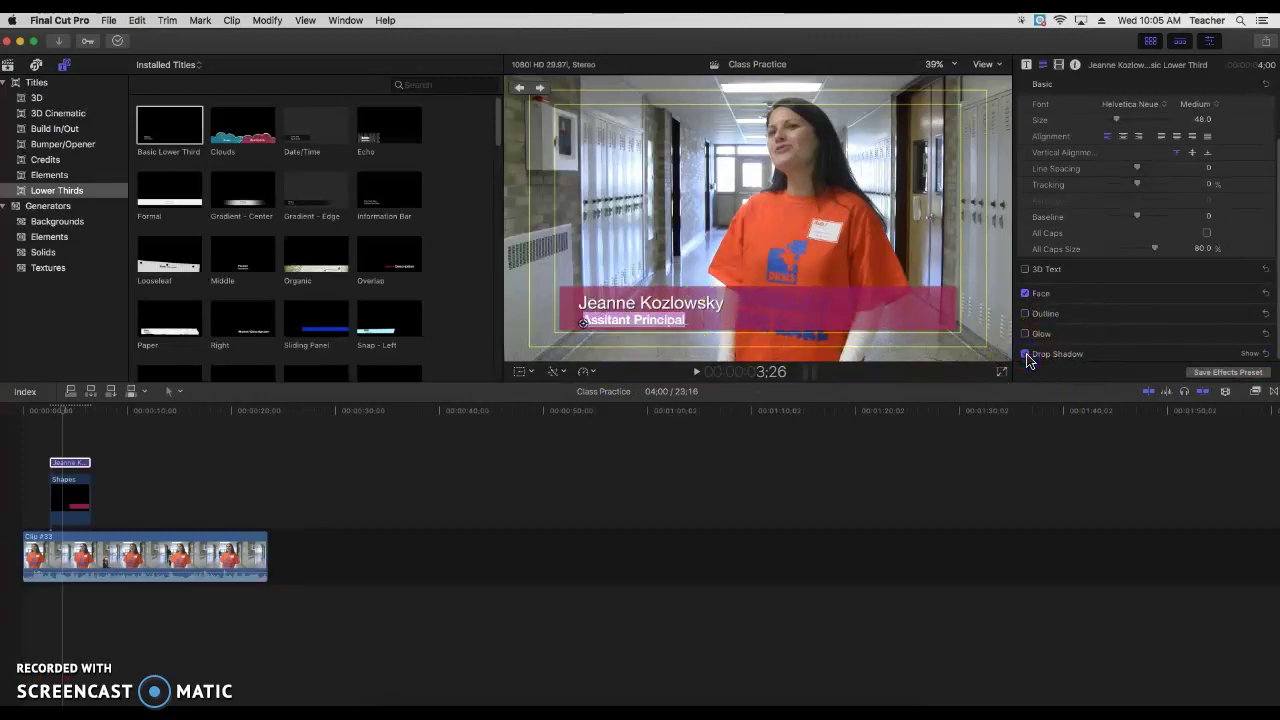
click(1025, 355)
click(800, 320)
click(714, 301)
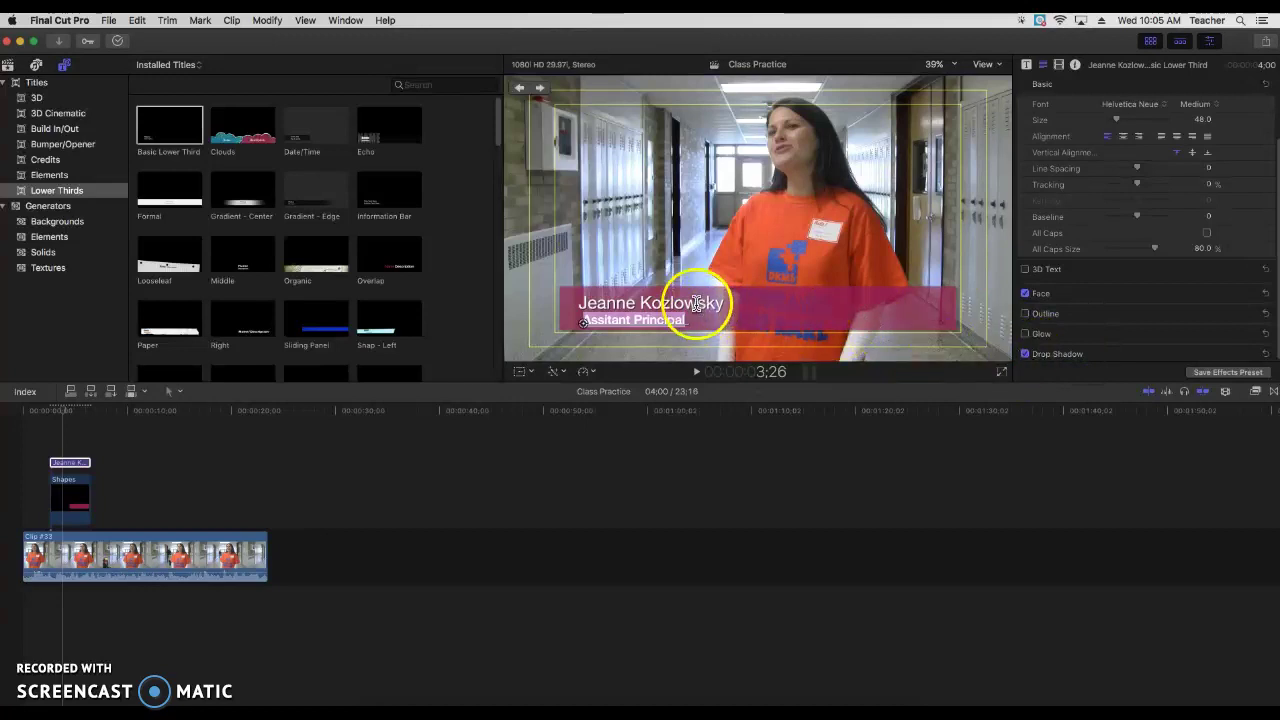
click(626, 304)
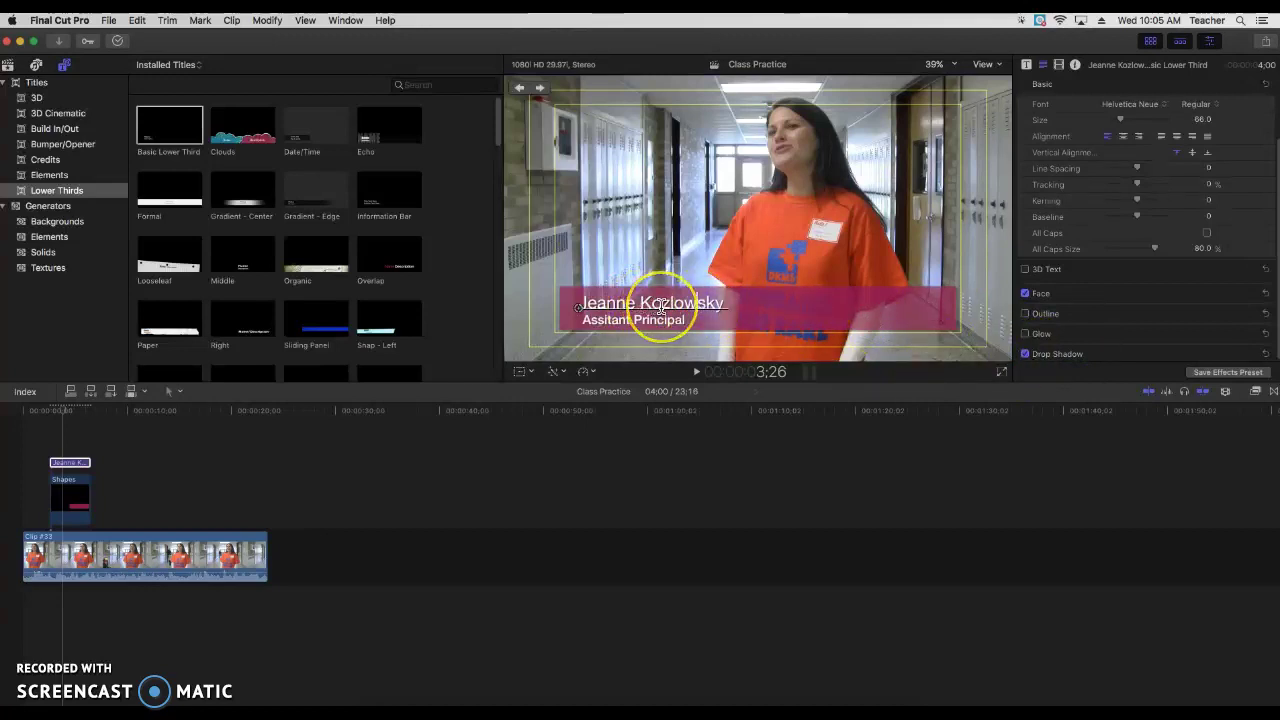
drag(760, 306, 707, 307)
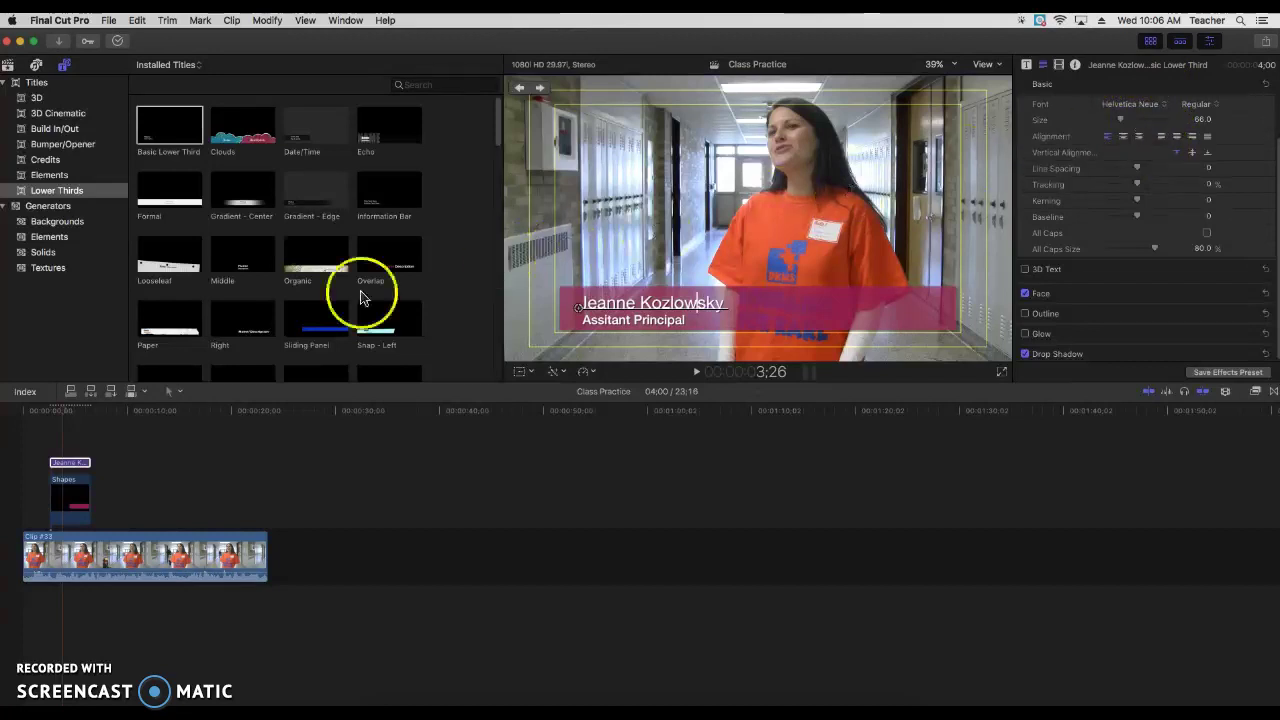
click(68, 464)
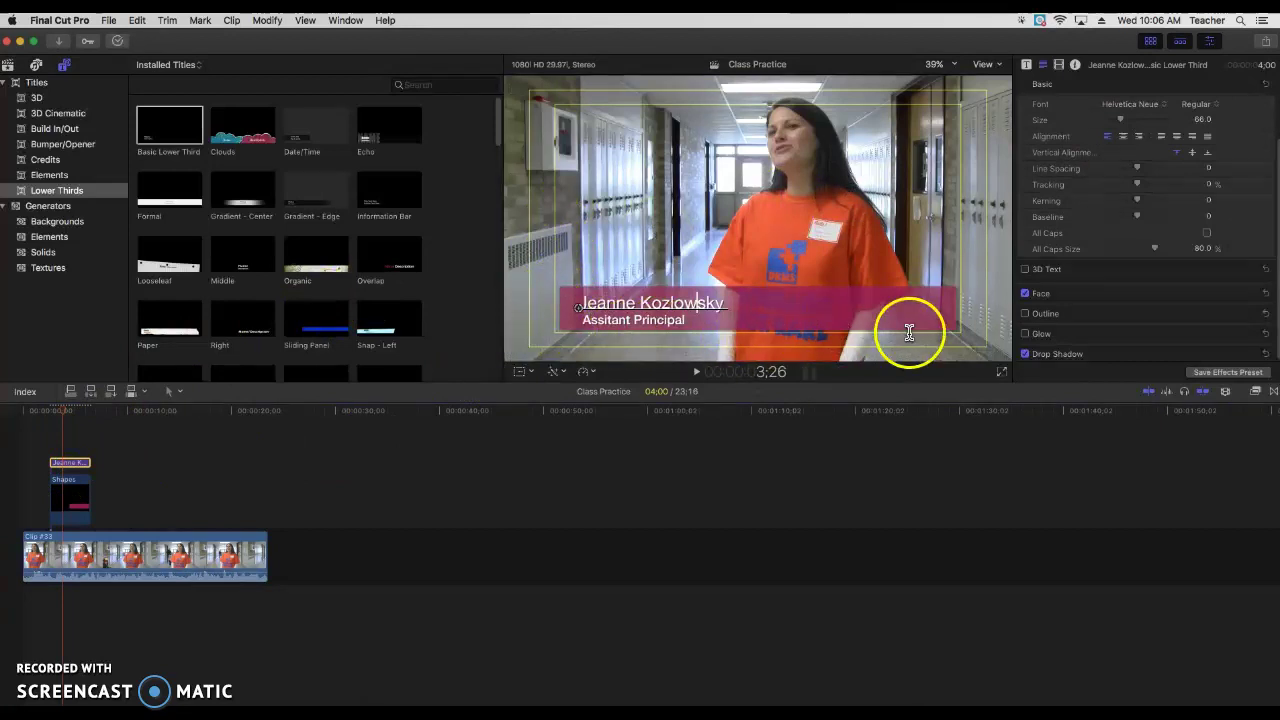
double_click(697, 305)
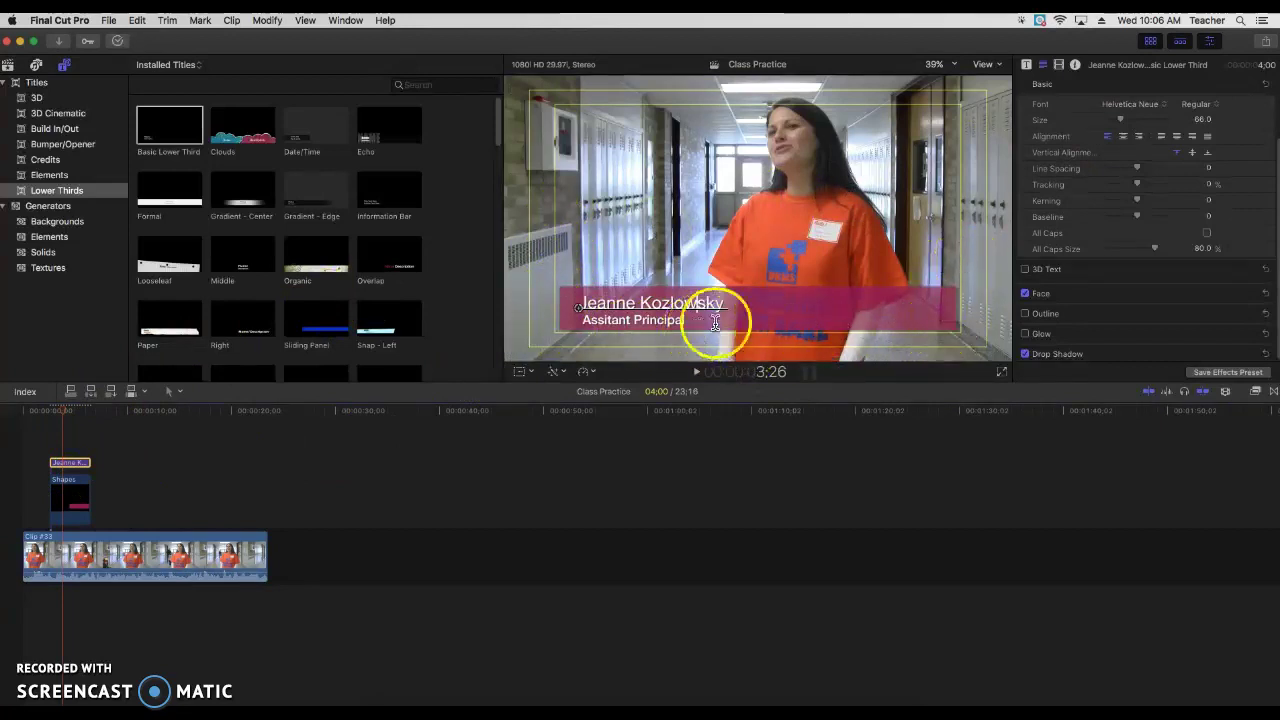